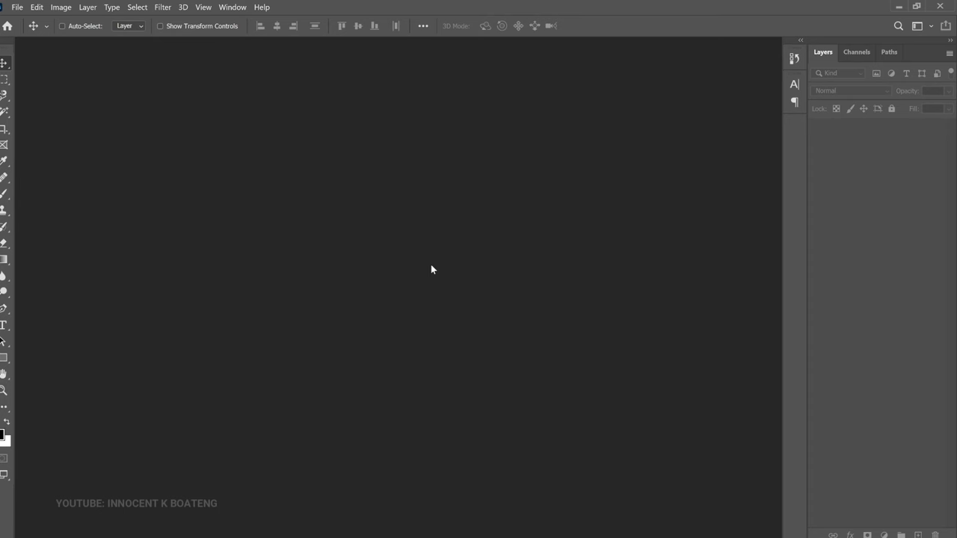
# Create a new 4 in × 4 in document at 300 ppi resolution.
pyautogui.press('ctrl')
pyautogui.hotkey('ctrl', 'n')
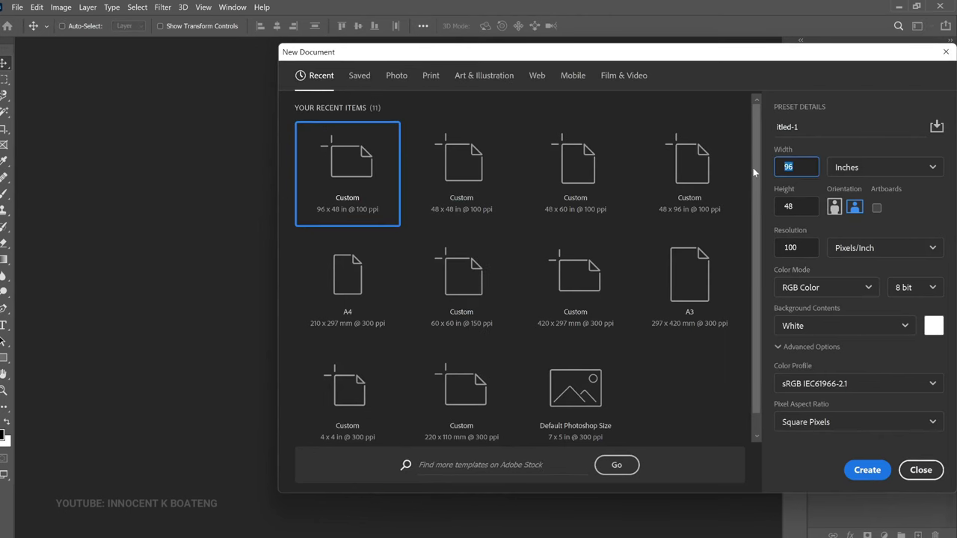
pyautogui.write('4')
pyautogui.press('Tab')
pyautogui.press('Tab')
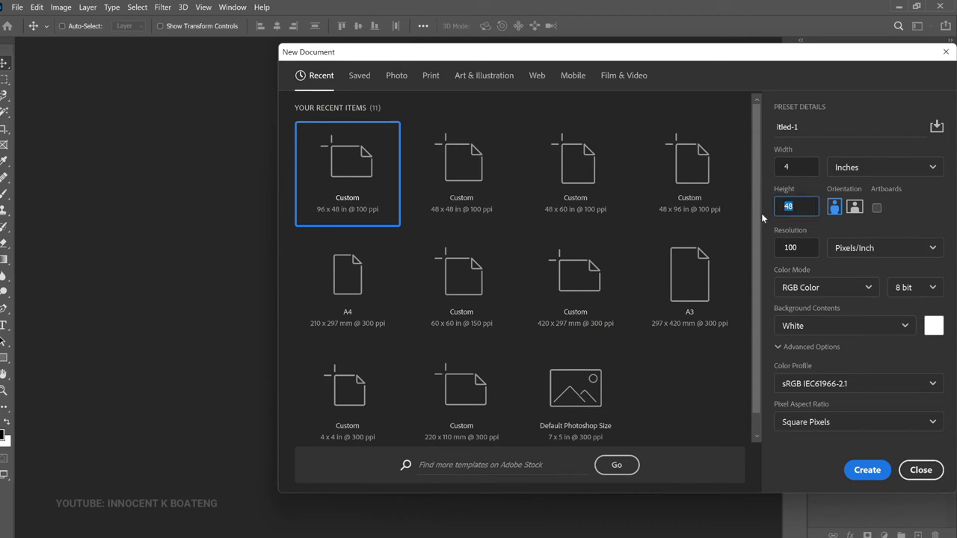
pyautogui.write('4')
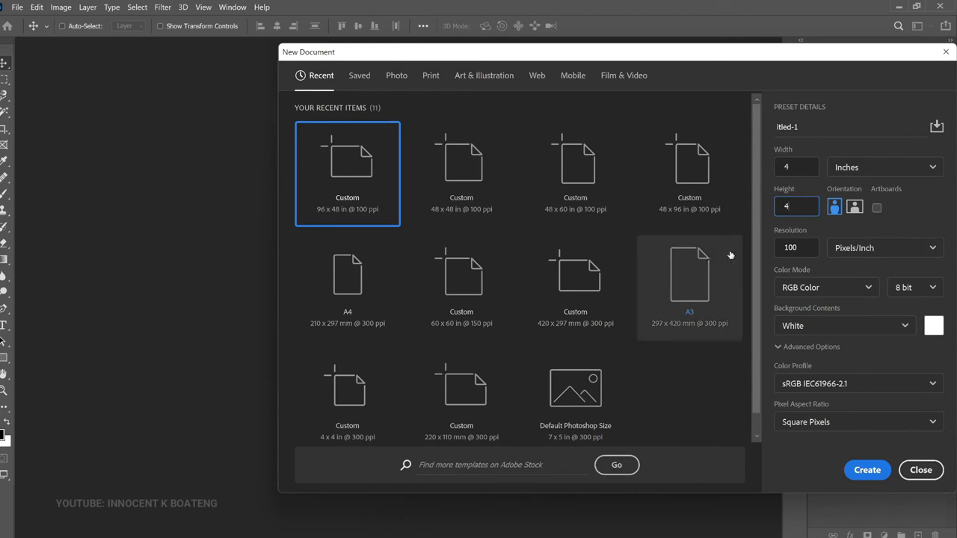
pyautogui.click(795, 253)
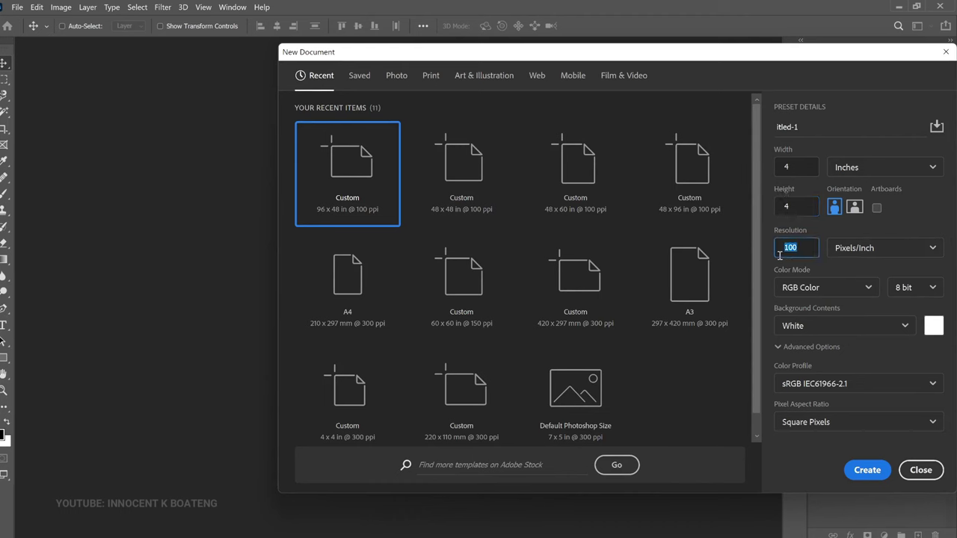
pyautogui.write('300')
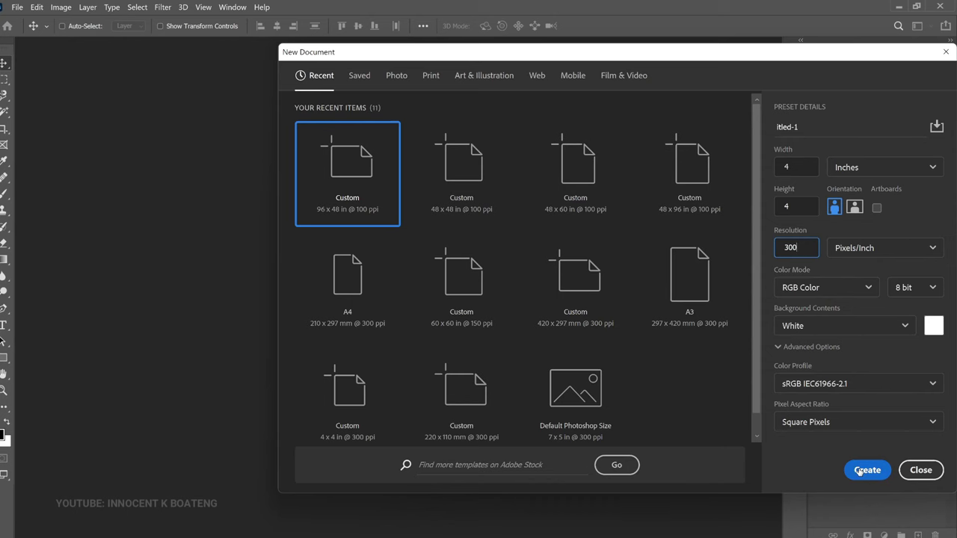
pyautogui.click(865, 470)
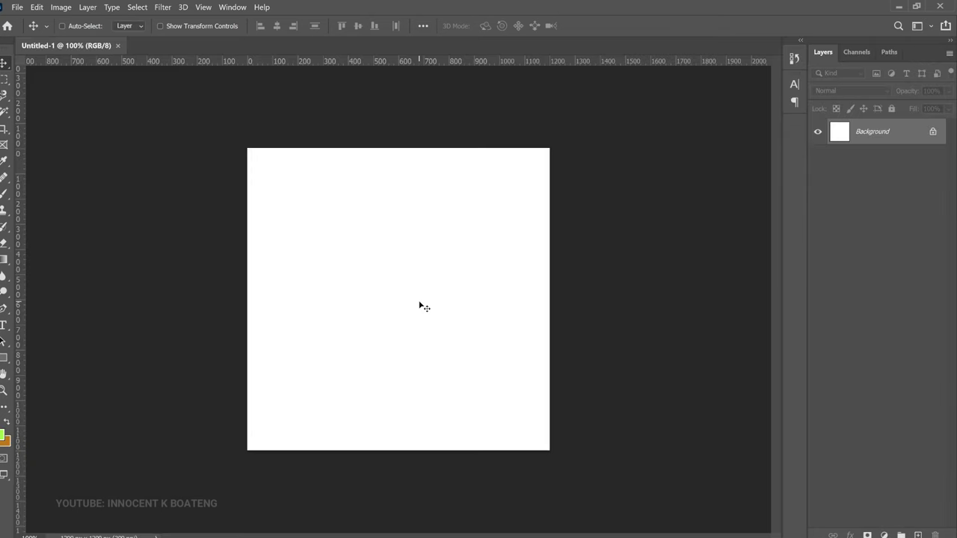
# Place the gold curtain JPG as an embedded image and scale it to about 60% to fill the canvas.
pyautogui.click(16, 7)
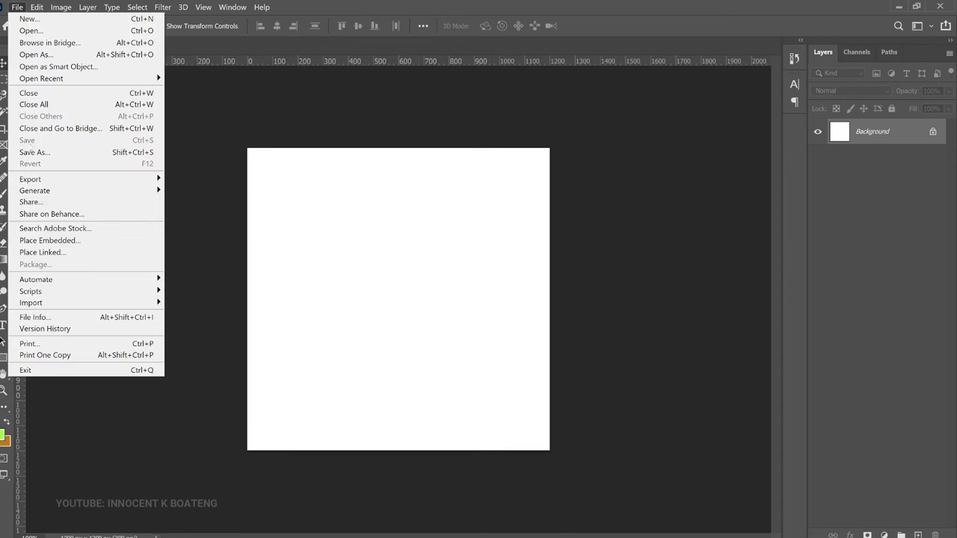
pyautogui.click(49, 239)
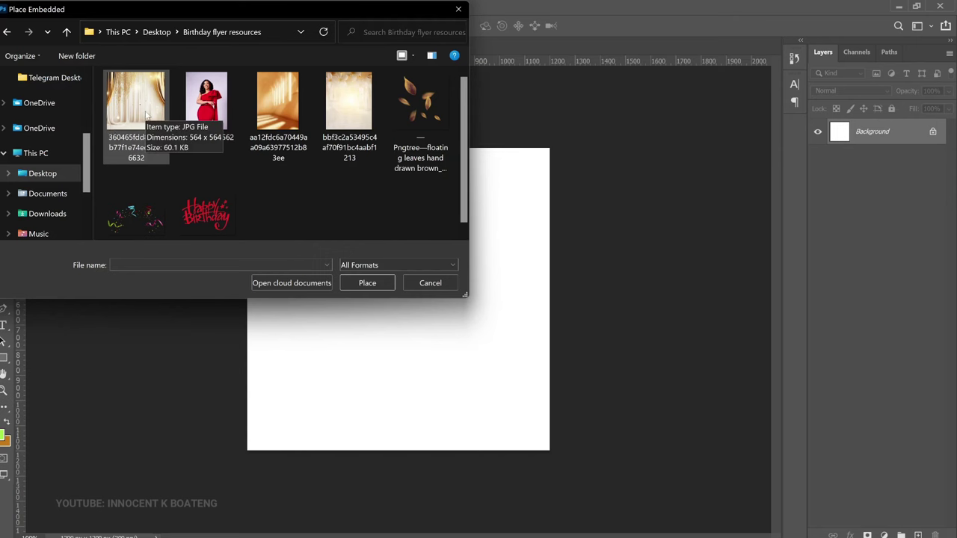
pyautogui.doubleClick(146, 112)
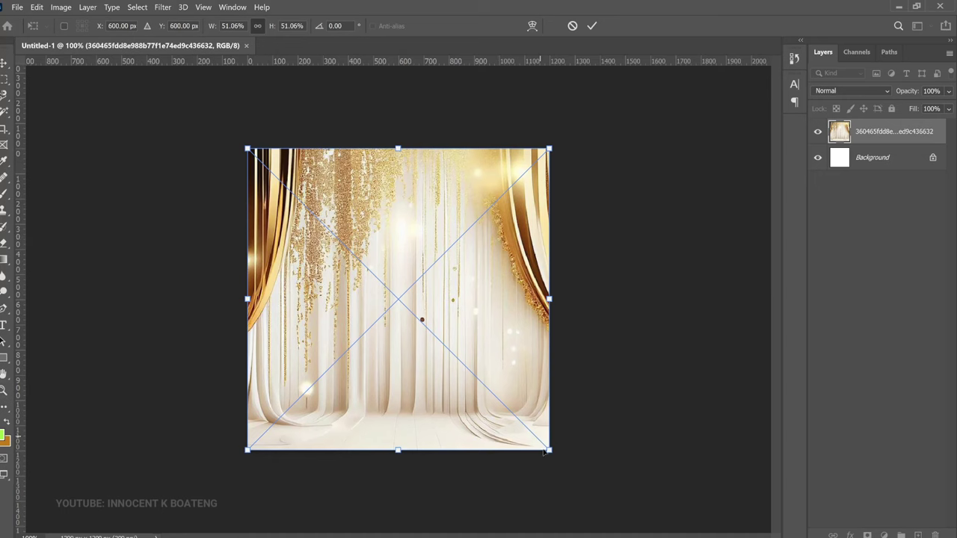
pyautogui.moveTo(550, 450); pyautogui.dragTo(568, 470)
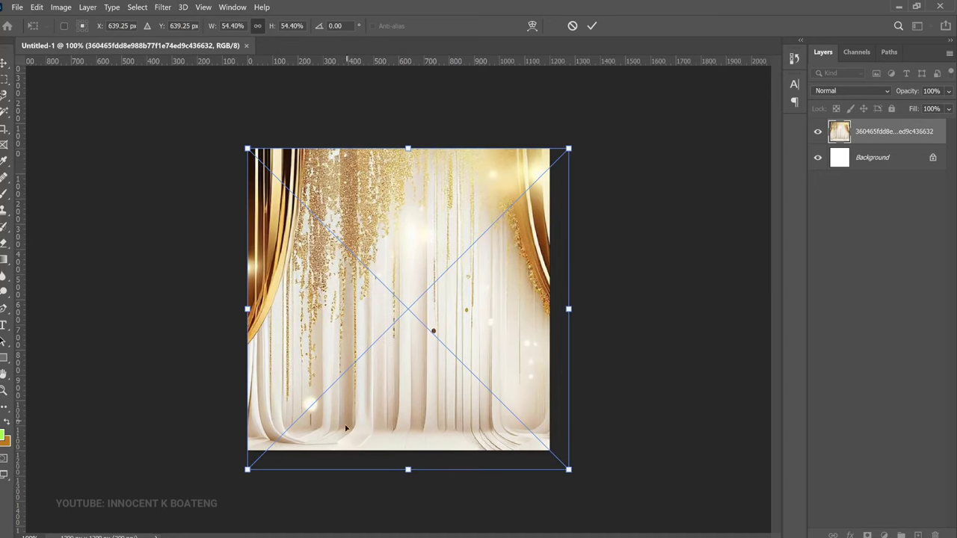
pyautogui.moveTo(247, 472); pyautogui.dragTo(228, 487)
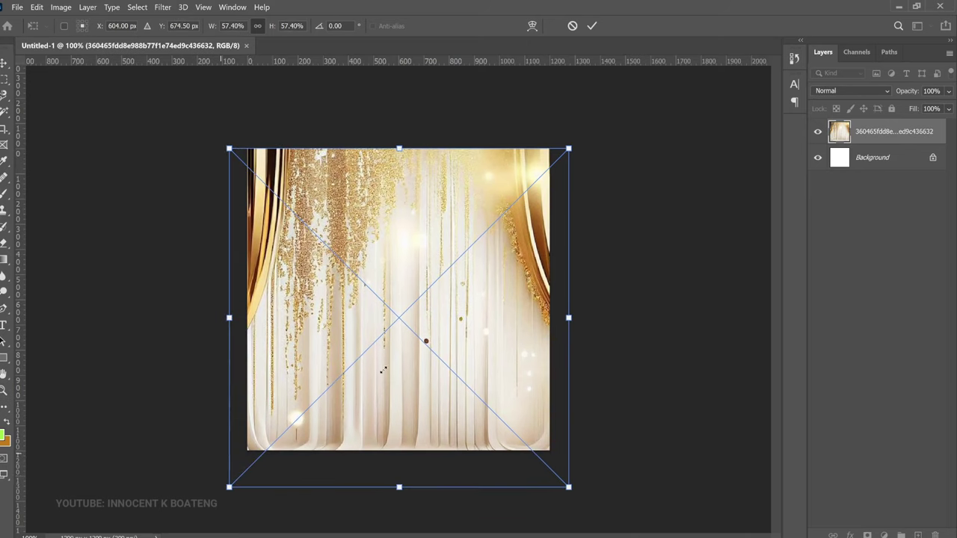
pyautogui.moveTo(568, 149); pyautogui.dragTo(580, 137)
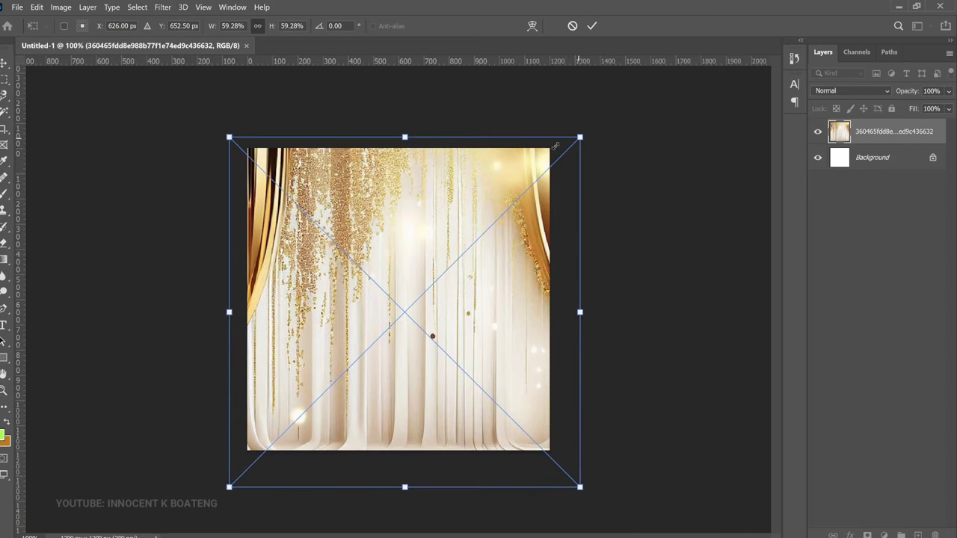
pyautogui.moveTo(229, 137)
pyautogui.mouseDown()
pyautogui.moveTo(216, 122)
pyautogui.moveTo(223, 131)
pyautogui.mouseUp()
pyautogui.moveTo(346, 165); pyautogui.dragTo(344, 168)
pyautogui.press('Return')
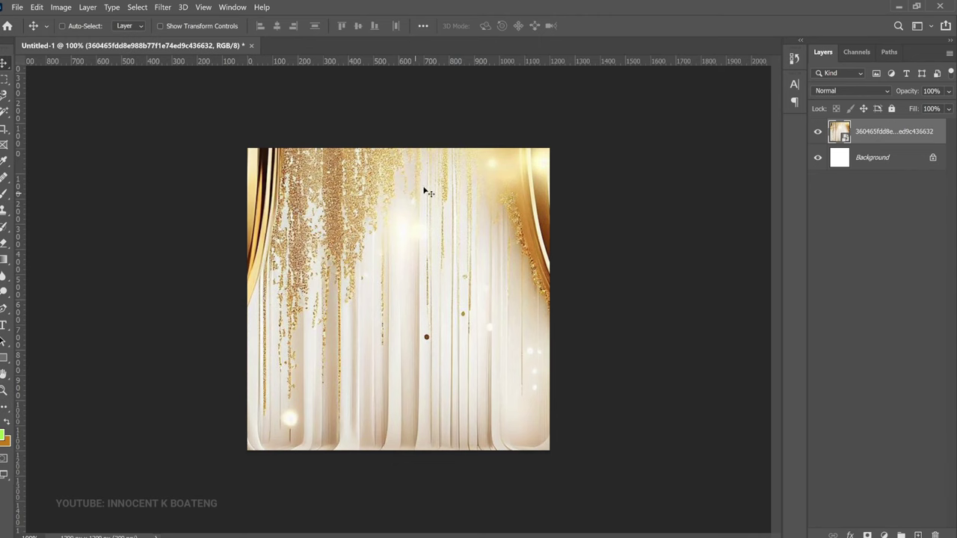
# Rasterize the curtain layer and rename it 'bg'.
pyautogui.rightClick(877, 130)
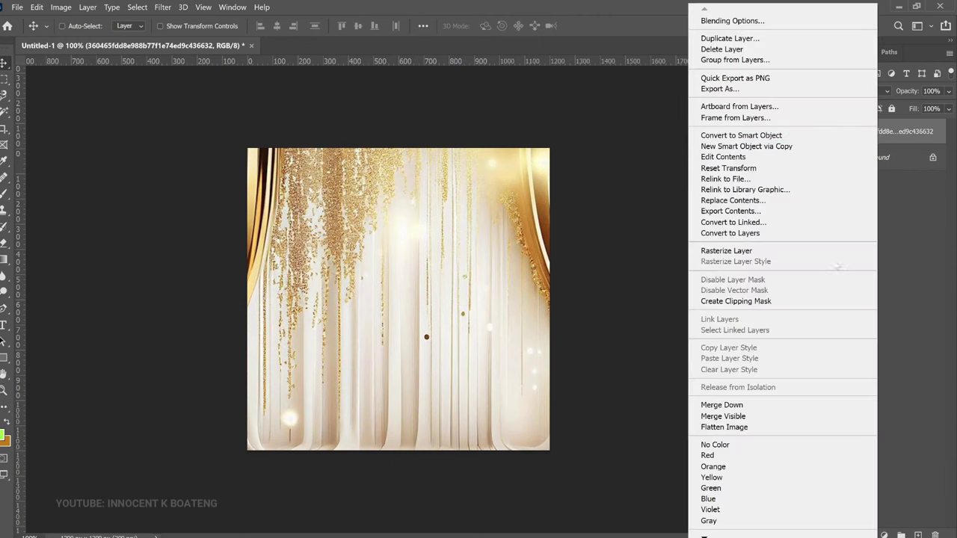
pyautogui.click(810, 251)
pyautogui.doubleClick(871, 132)
pyautogui.write('bg')
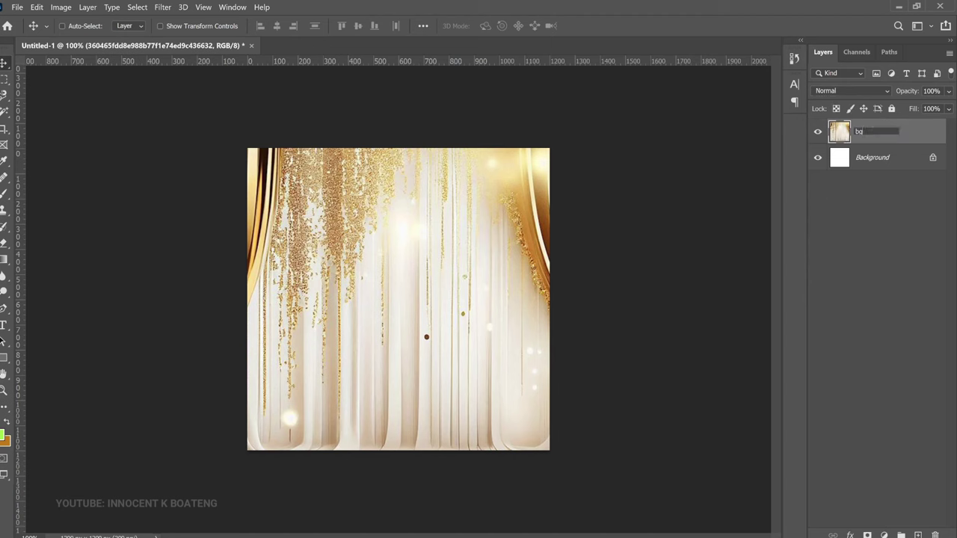
pyautogui.press('Return')
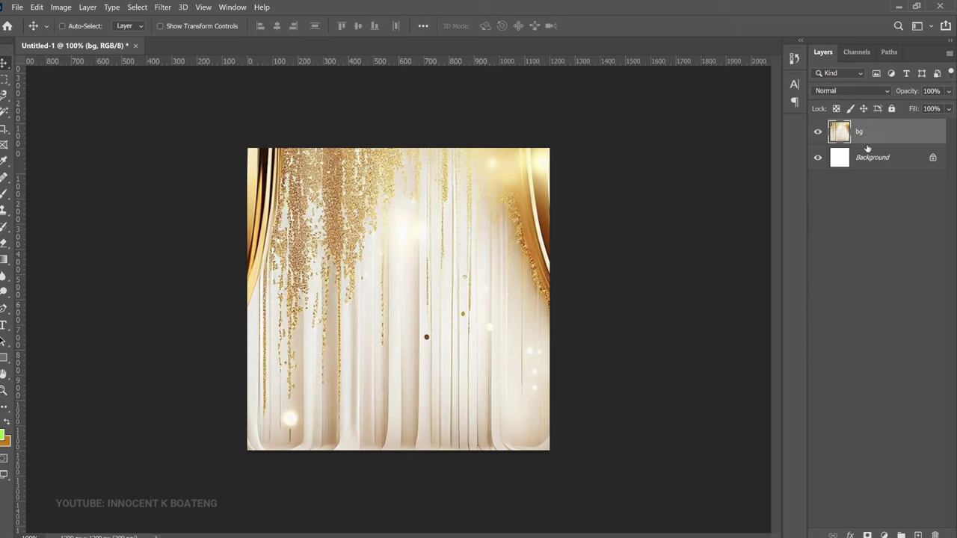
# Set up a Gaussian Blur on bg with a radius of 10.0 pixels.
pyautogui.click(164, 9)
pyautogui.moveTo(289, 149)
pyautogui.click(349, 196)
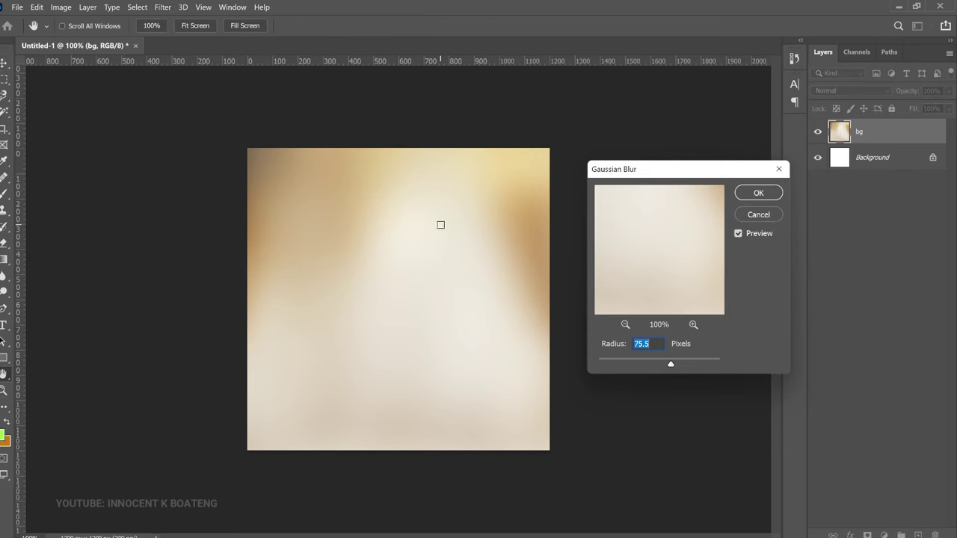
pyautogui.click(647, 363)
pyautogui.moveTo(649, 363); pyautogui.dragTo(643, 362)
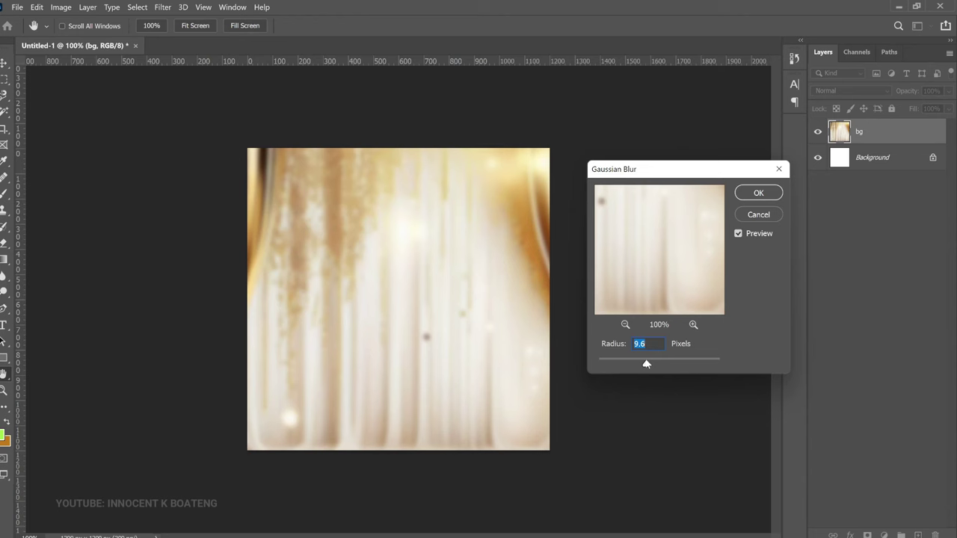
pyautogui.moveTo(646, 363); pyautogui.dragTo(648, 364)
# Apply the 10-pixel blur, then place the confetti PNG near the top of the canvas.
pyautogui.click(757, 194)
pyautogui.click(16, 6)
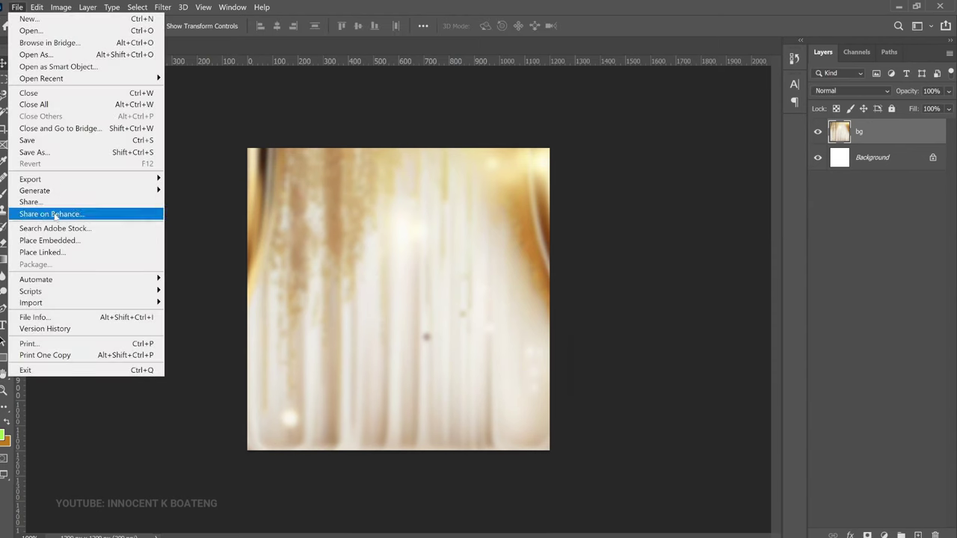
pyautogui.click(50, 239)
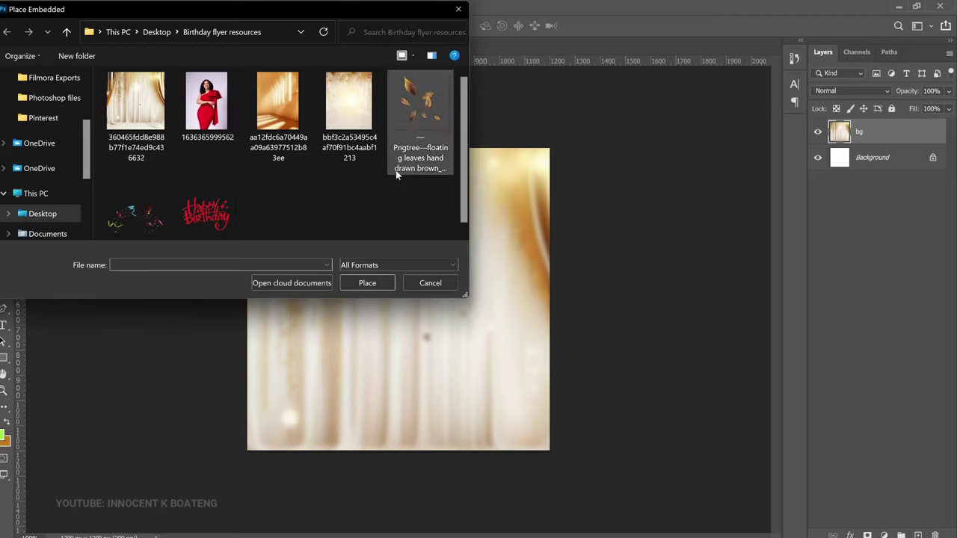
pyautogui.doubleClick(134, 218)
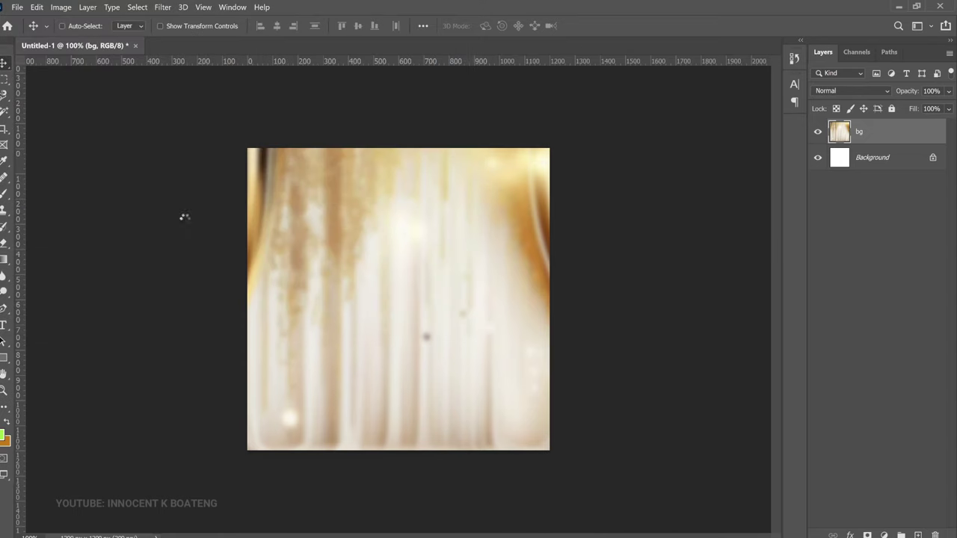
pyautogui.moveTo(485, 284); pyautogui.dragTo(482, 251)
pyautogui.press('Return')
# Rasterize the confetti layer and desaturate it to grey with Ctrl+Shift+U.
pyautogui.rightClick(878, 135)
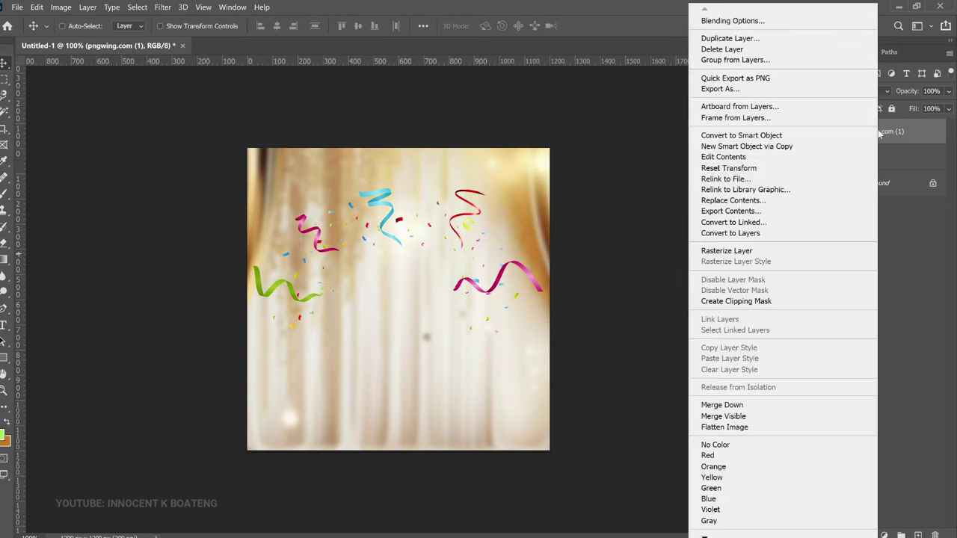
pyautogui.click(739, 251)
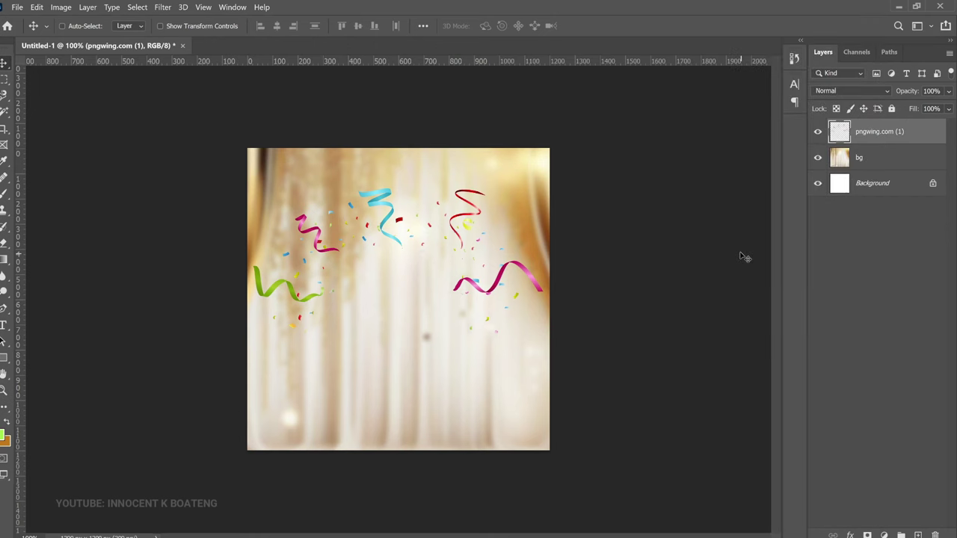
pyautogui.hotkey('ctrl', 'shift', 'u')
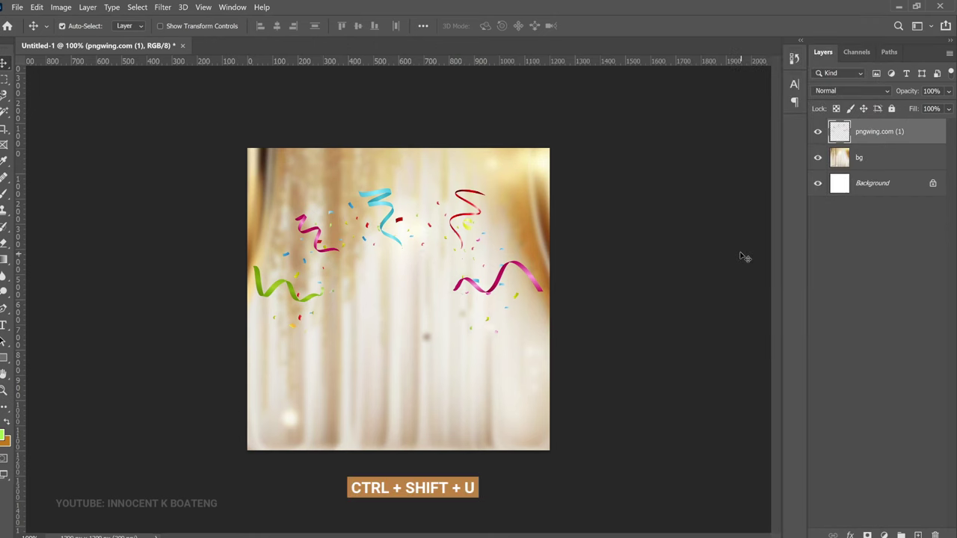
pyautogui.hotkey('ctrl', 'shift', 'u')
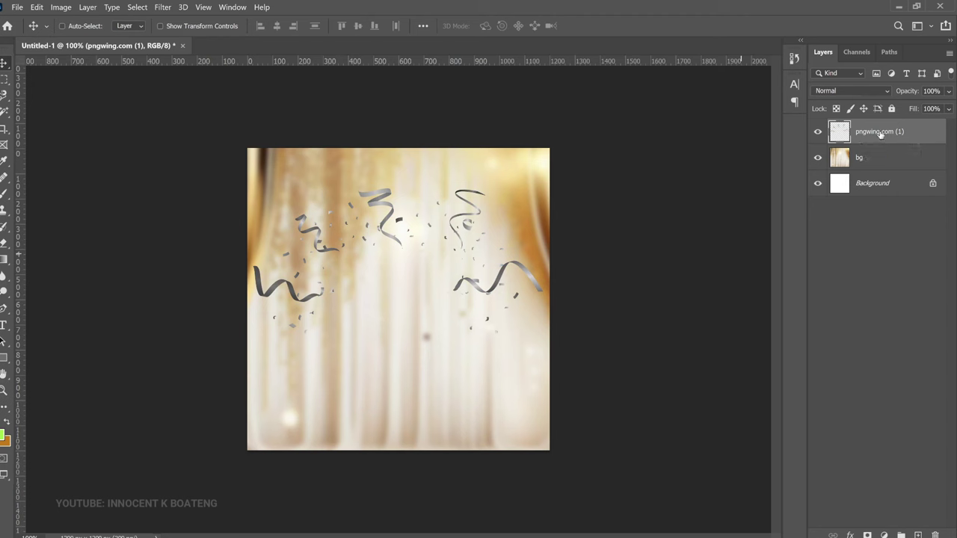
# Set the confetti layer's blend mode to Vivid Light and enlarge the bg curtain slightly.
pyautogui.click(853, 90)
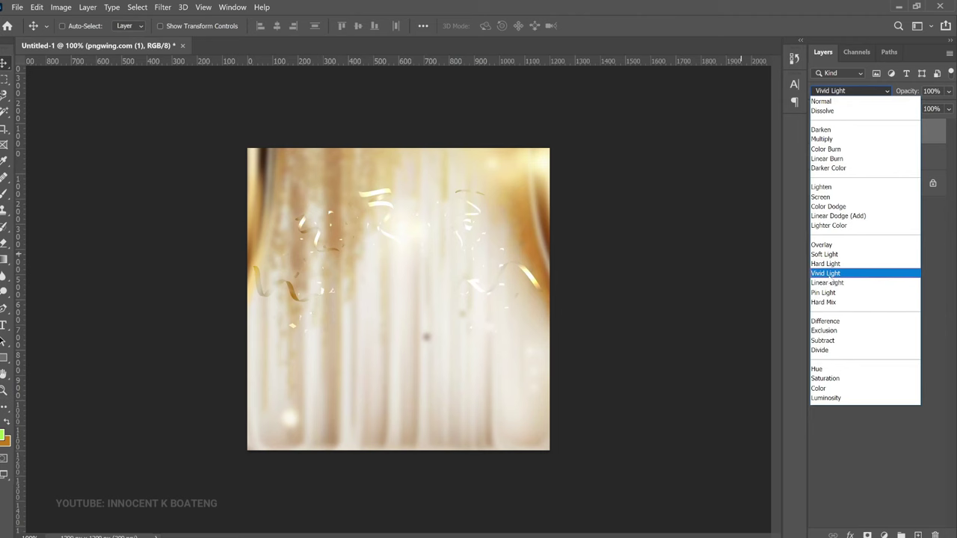
pyautogui.click(828, 275)
pyautogui.click(862, 157)
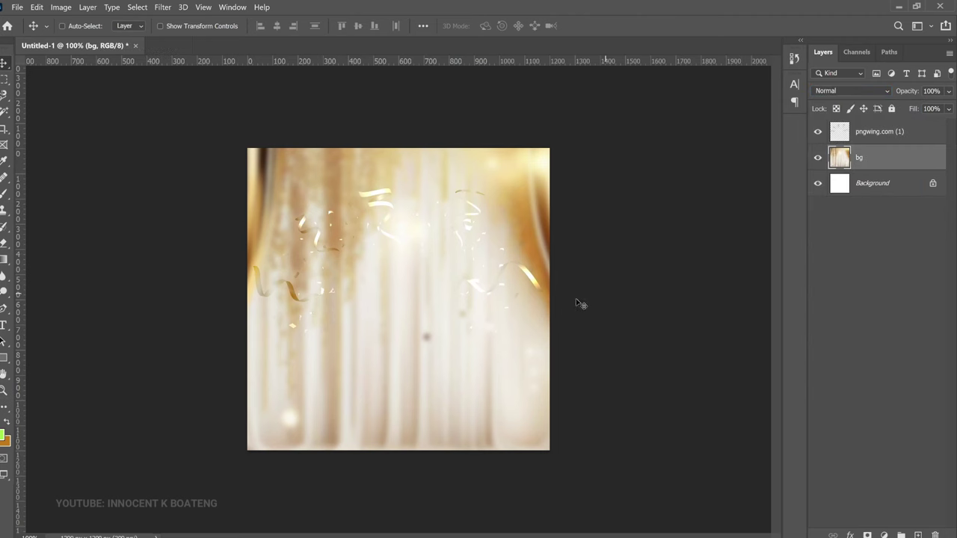
pyautogui.moveTo(476, 348); pyautogui.dragTo(473, 351)
pyautogui.hotkey('ctrl', 't')
pyautogui.moveTo(562, 145); pyautogui.dragTo(560, 143)
pyautogui.press('Return')
pyautogui.click(880, 142)
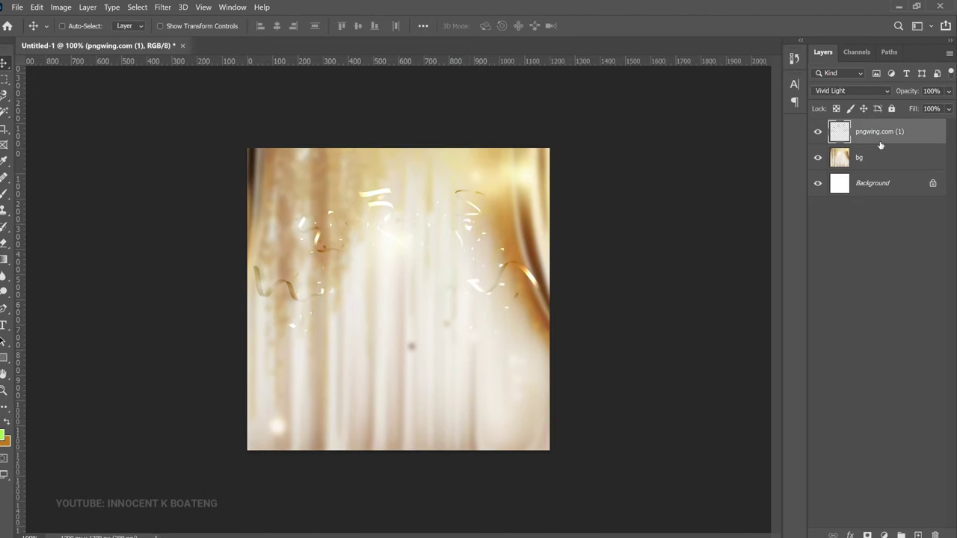
# Place the floating leaves PNG, shrink it to about 32%, and position it bottom-left.
pyautogui.click(17, 7)
pyautogui.click(82, 240)
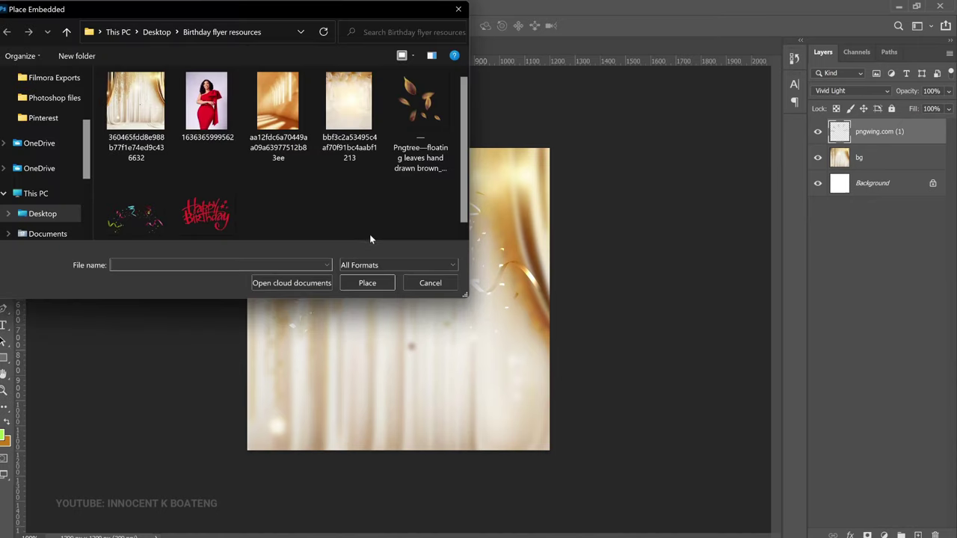
pyautogui.doubleClick(437, 117)
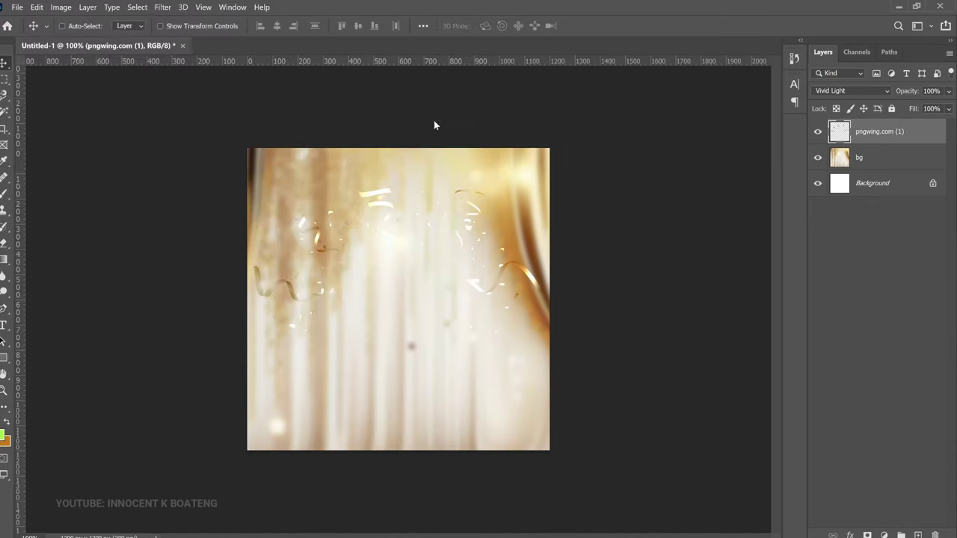
pyautogui.moveTo(543, 151); pyautogui.dragTo(426, 313)
pyautogui.moveTo(358, 374); pyautogui.dragTo(323, 394)
pyautogui.moveTo(367, 302); pyautogui.dragTo(358, 326)
pyautogui.press('Return')
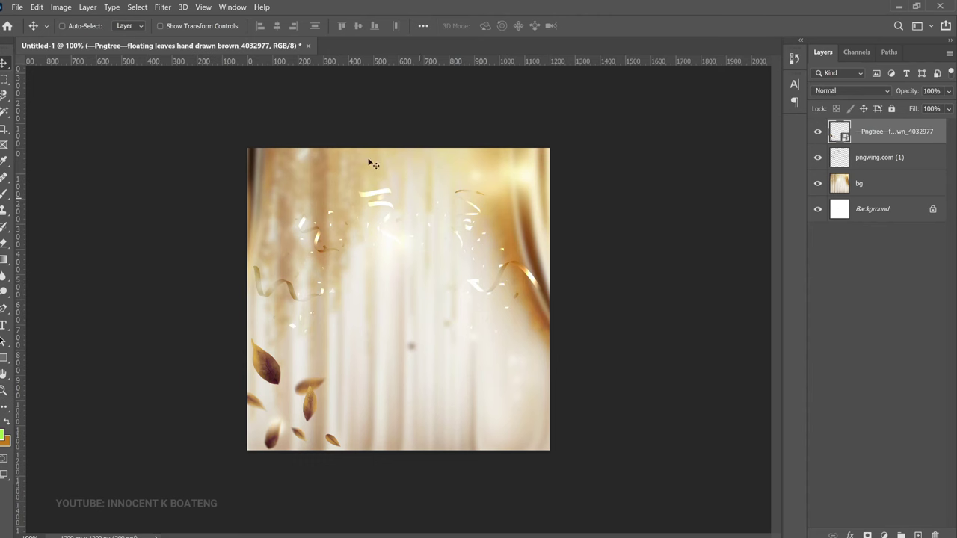
# Place the red Happy Birthday PNG and shrink it to 13.70%.
pyautogui.click(17, 8)
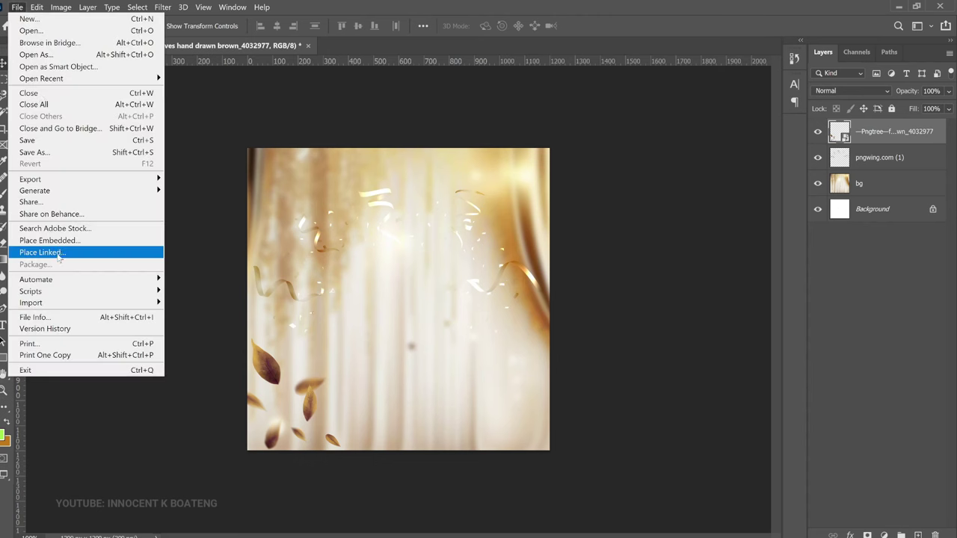
pyautogui.click(46, 240)
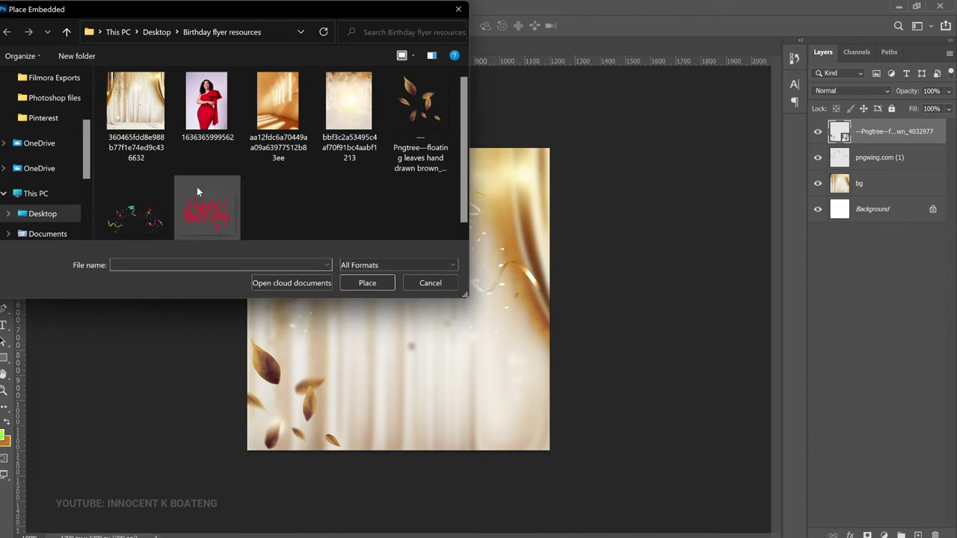
pyautogui.doubleClick(183, 217)
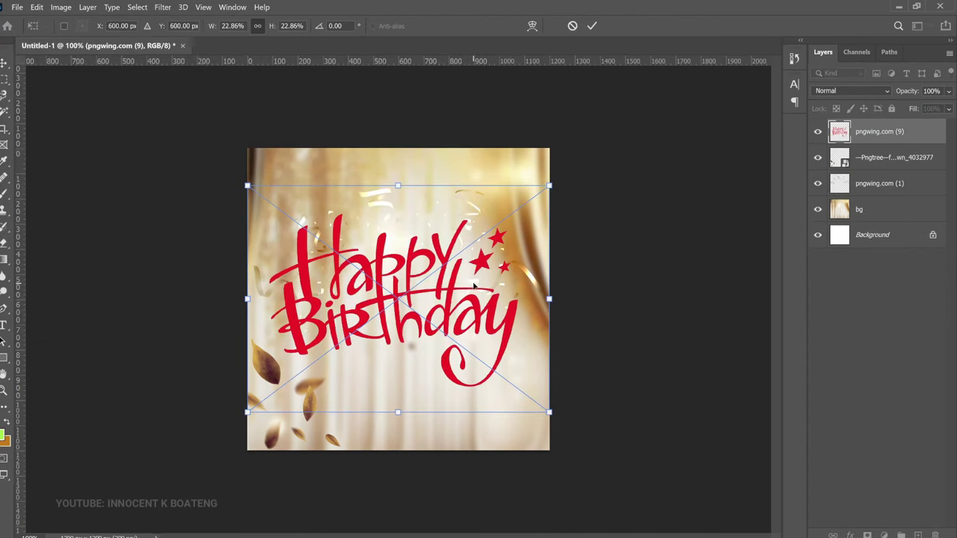
pyautogui.moveTo(550, 184); pyautogui.dragTo(472, 198)
pyautogui.press('Return')
pyautogui.press('ctrl')
pyautogui.hotkey('ctrl', 't')
pyautogui.moveTo(503, 137); pyautogui.dragTo(488, 148)
pyautogui.press('Return')
# Move the lettering up and shift the pngwing.com (1) layer down 84 px.
pyautogui.moveTo(464, 190); pyautogui.dragTo(473, 183)
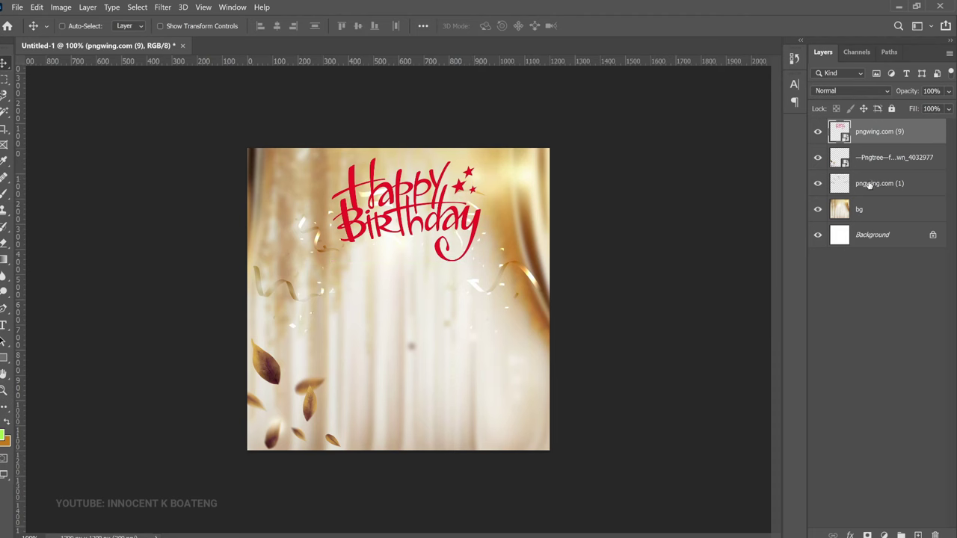
pyautogui.click(876, 184)
pyautogui.moveTo(499, 208)
pyautogui.mouseDown()
pyautogui.moveTo(496, 241)
pyautogui.moveTo(502, 219)
pyautogui.mouseUp()
# Shrink the Happy Birthday lettering to 11.55% and centre it horizontally on the canvas.
pyautogui.keyDown('ctrl'); pyautogui.click(479, 236); pyautogui.keyUp('ctrl')
pyautogui.hotkey('ctrl', 't')
pyautogui.moveTo(500, 276); pyautogui.dragTo(476, 252)
pyautogui.moveTo(442, 209)
pyautogui.mouseDown()
pyautogui.moveTo(444, 225)
pyautogui.moveTo(468, 218)
pyautogui.moveTo(445, 221)
pyautogui.mouseUp()
pyautogui.press('Return')
pyautogui.hotkey('ctrl', 'a')
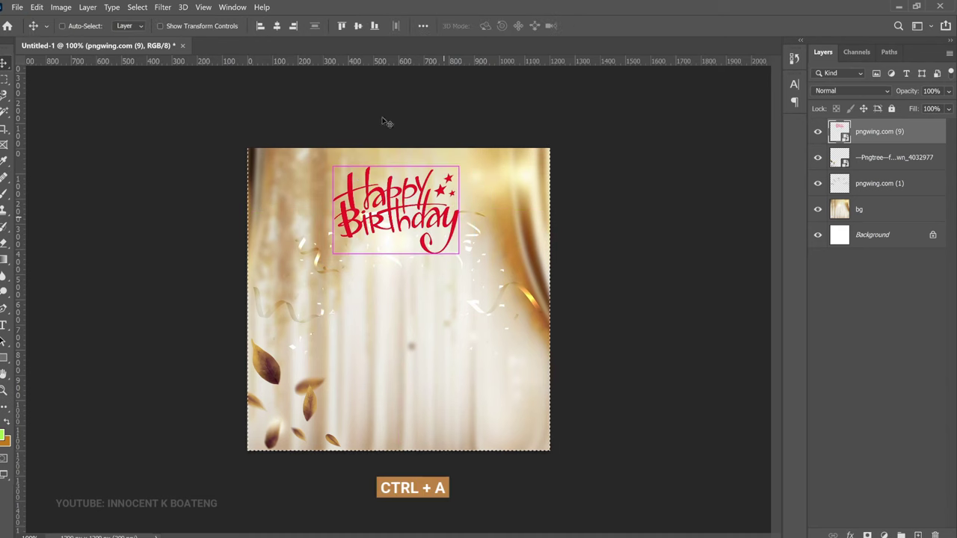
pyautogui.click(276, 26)
pyautogui.hotkey('ctrl', 'd')
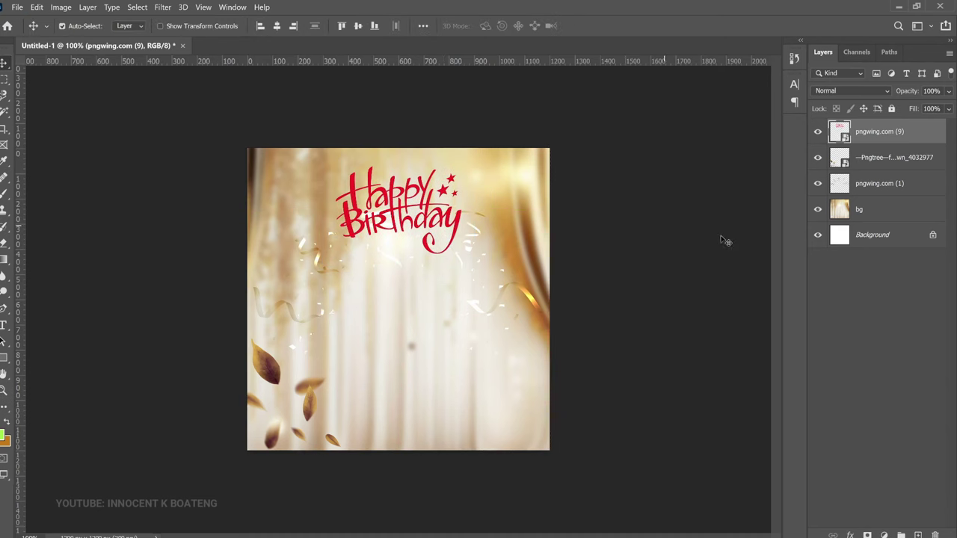
# Open Blending Options for the Happy Birthday layer and drag the Layer Style dialog to the right.
pyautogui.rightClick(888, 137)
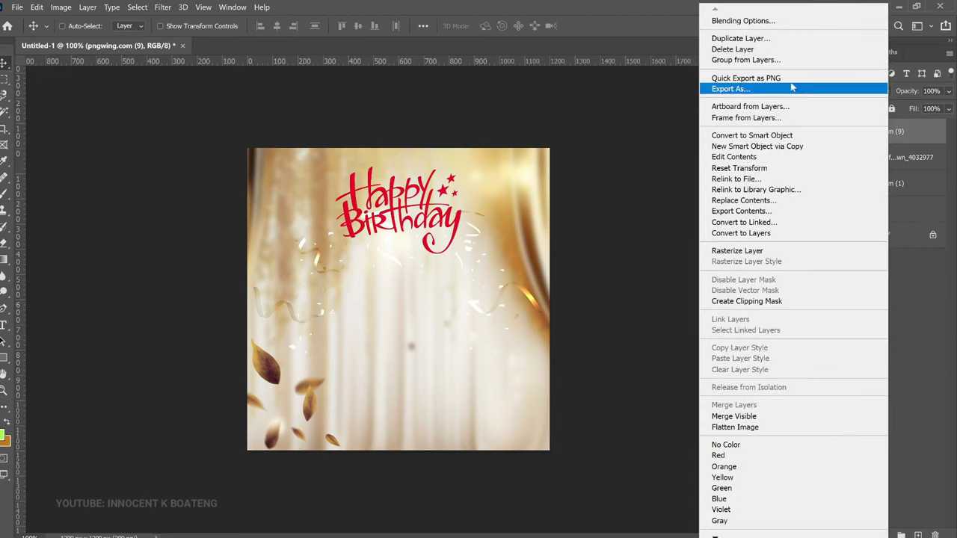
pyautogui.click(770, 20)
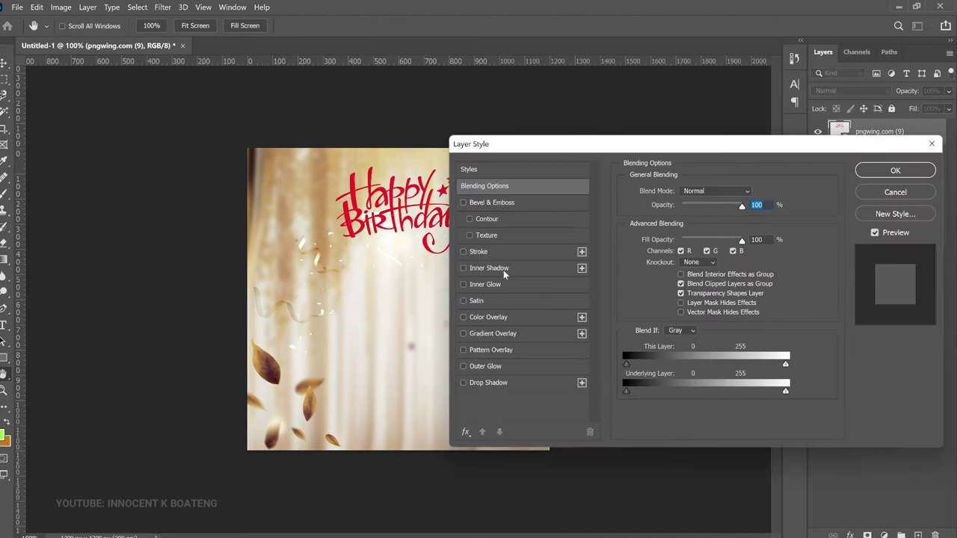
pyautogui.moveTo(535, 149); pyautogui.dragTo(718, 146)
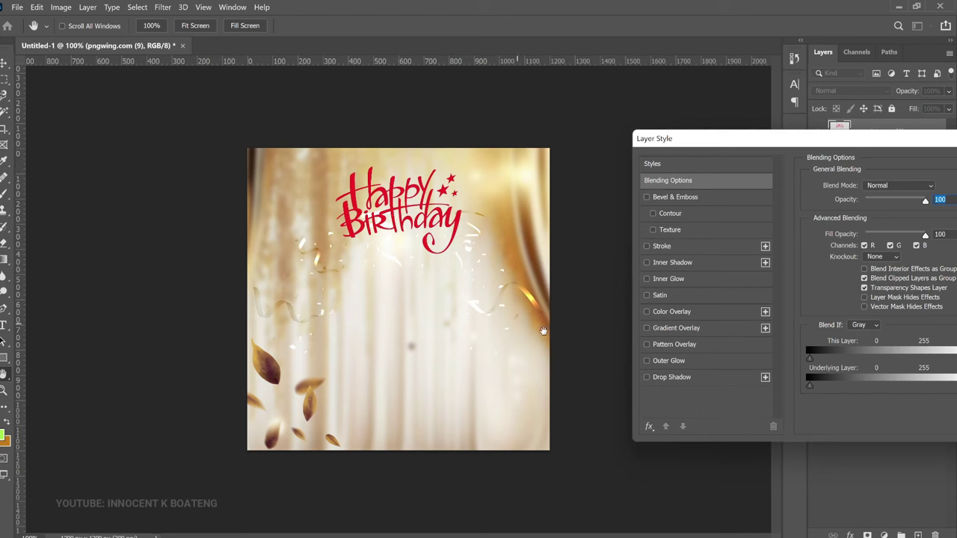
pyautogui.moveTo(727, 147); pyautogui.dragTo(688, 152)
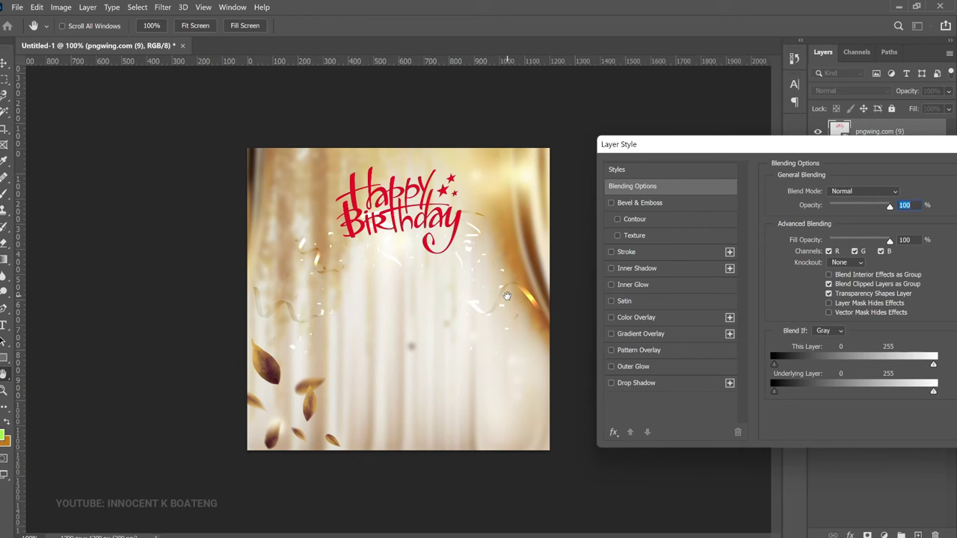
# Add a Gradient Overlay to the lettering using the brown gradient preset.
pyautogui.click(646, 332)
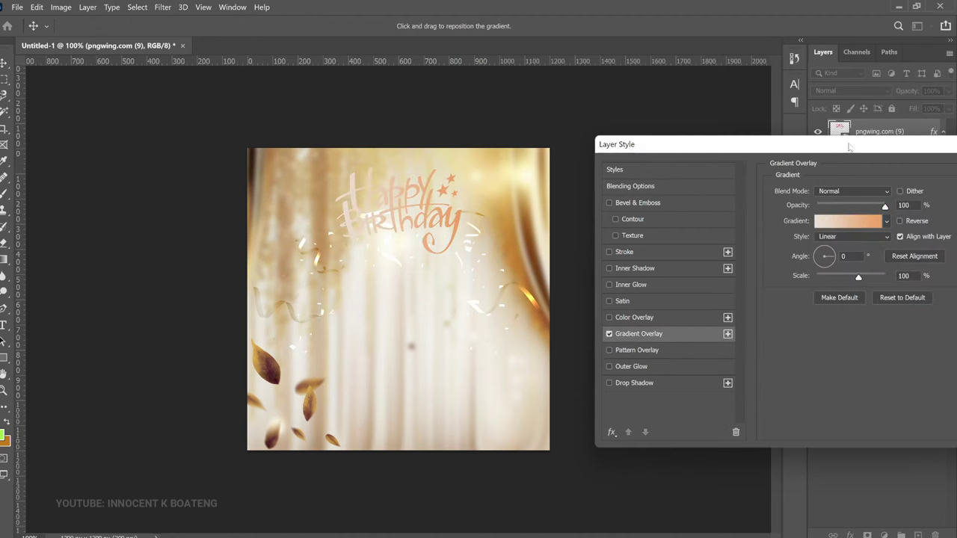
pyautogui.click(828, 219)
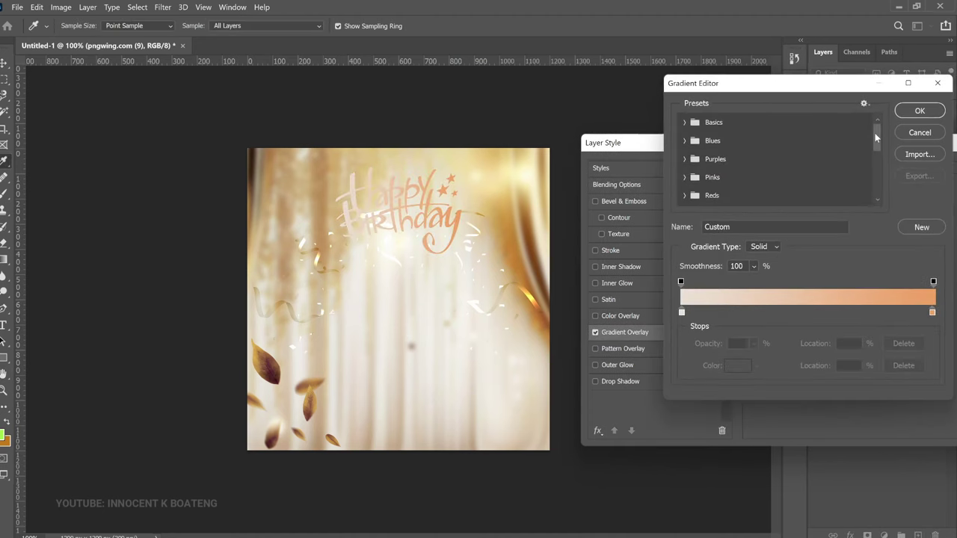
pyautogui.moveTo(874, 133); pyautogui.dragTo(878, 185)
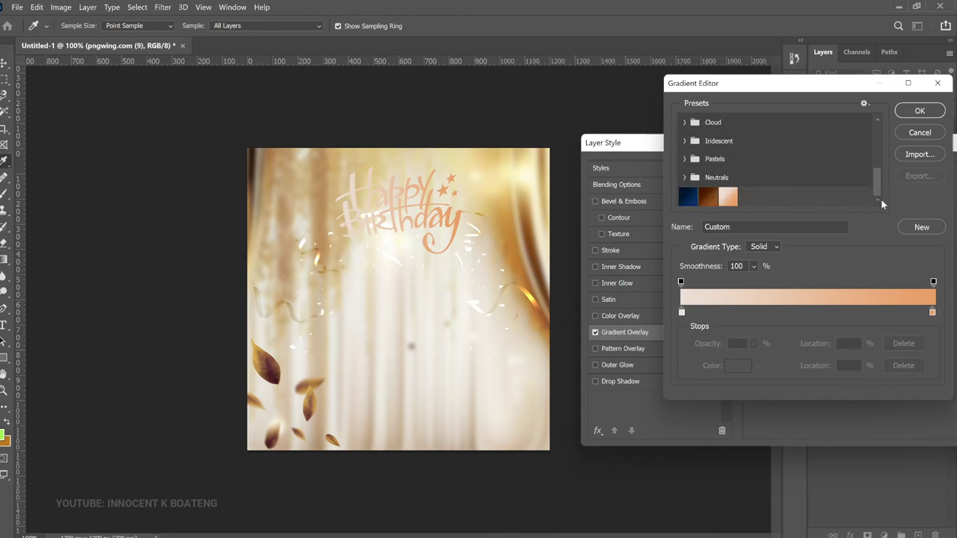
pyautogui.click(707, 197)
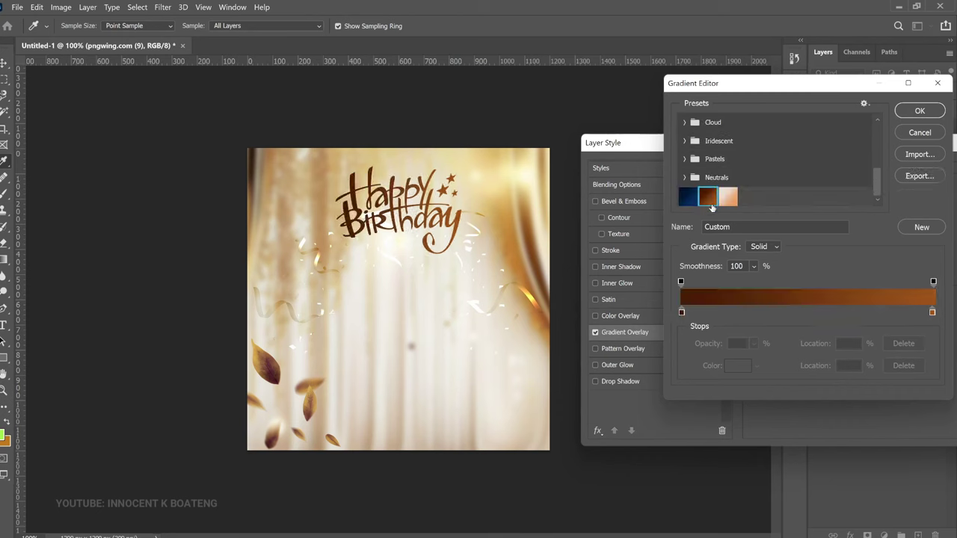
# Set the gradient stops to #491b00 and #9f551a and apply the layer style.
pyautogui.click(681, 313)
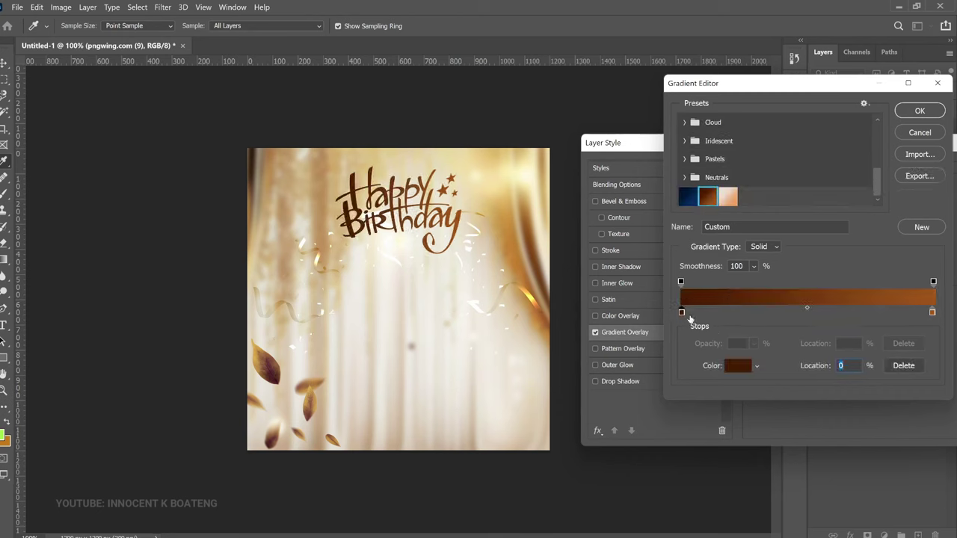
pyautogui.click(737, 366)
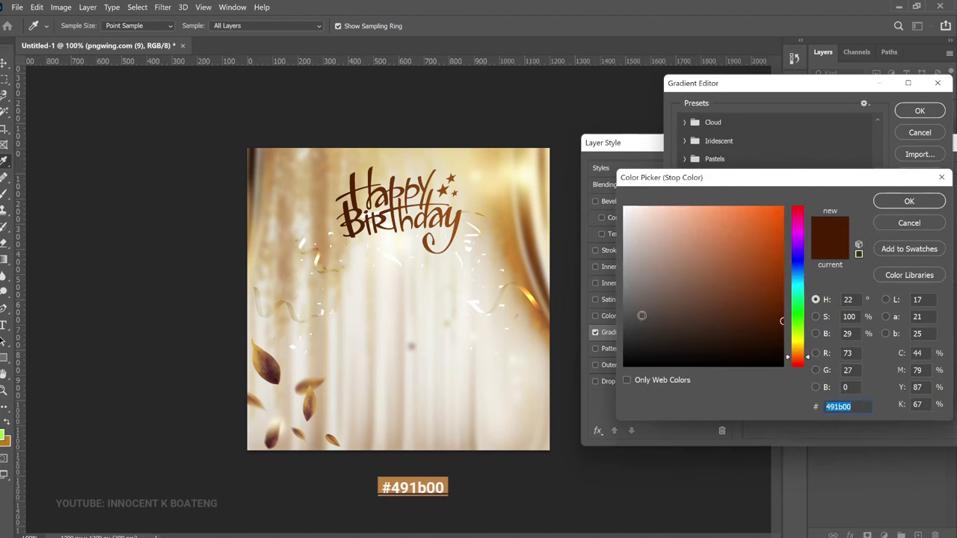
pyautogui.click(903, 199)
pyautogui.click(737, 367)
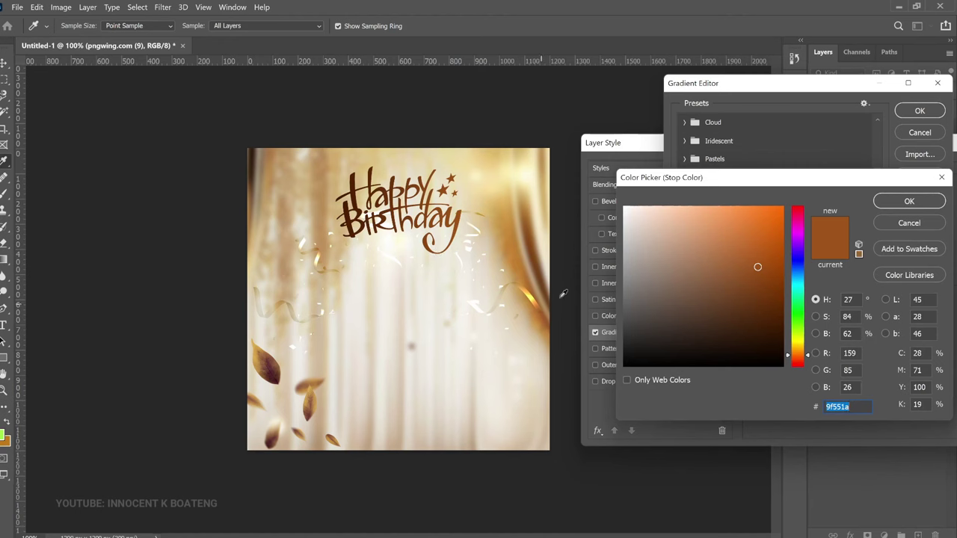
pyautogui.click(913, 201)
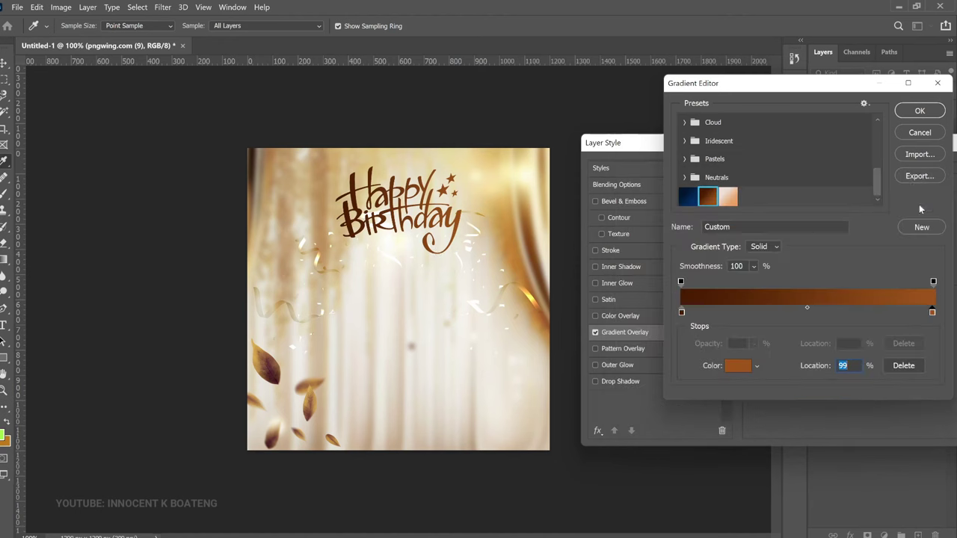
pyautogui.click(919, 112)
pyautogui.moveTo(899, 153); pyautogui.dragTo(815, 142)
pyautogui.click(913, 167)
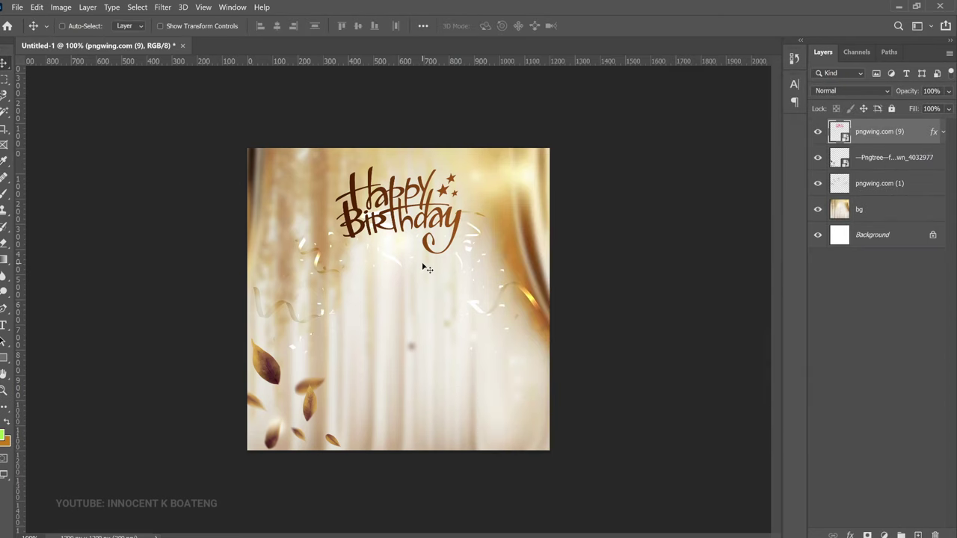
# Open the red-dress woman photo and unlock its Background layer.
pyautogui.hotkey('ctrl', 'o')
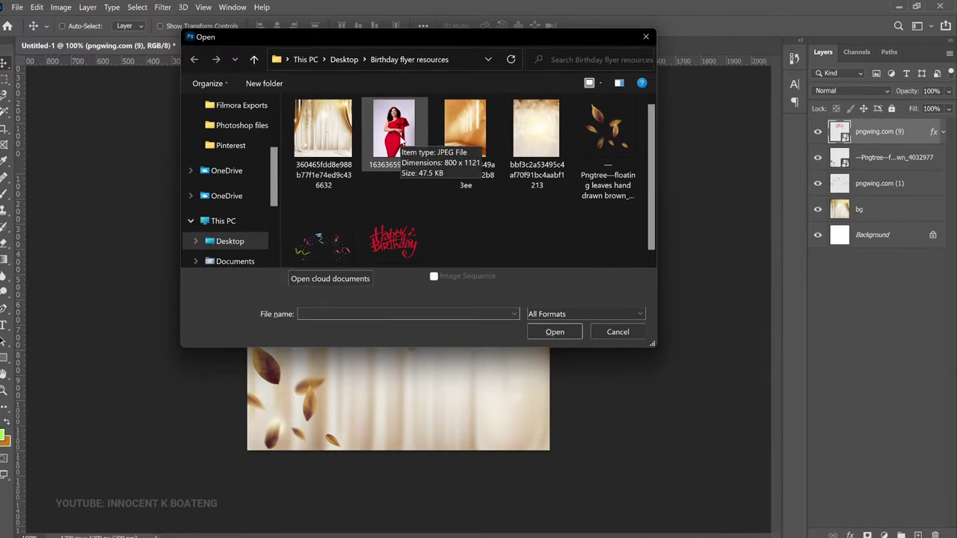
pyautogui.doubleClick(401, 139)
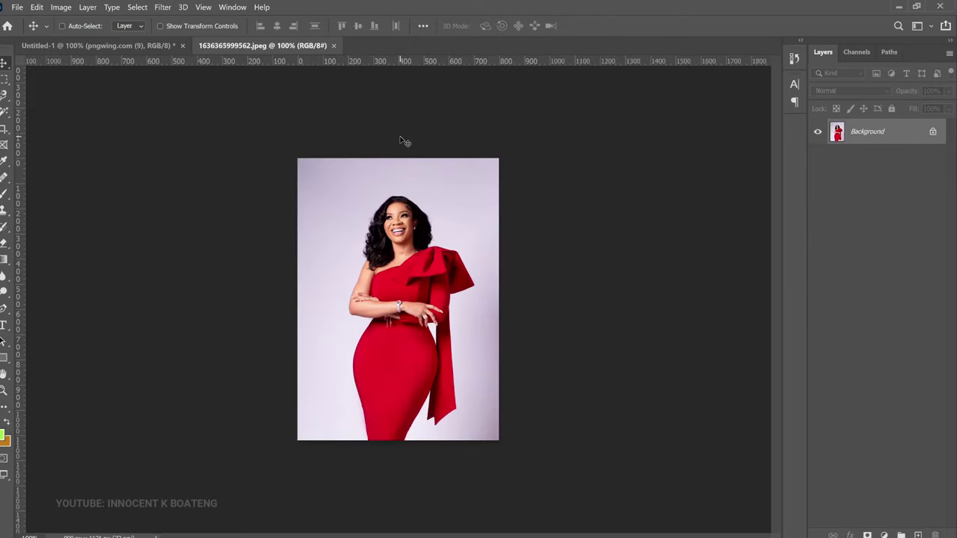
pyautogui.click(932, 131)
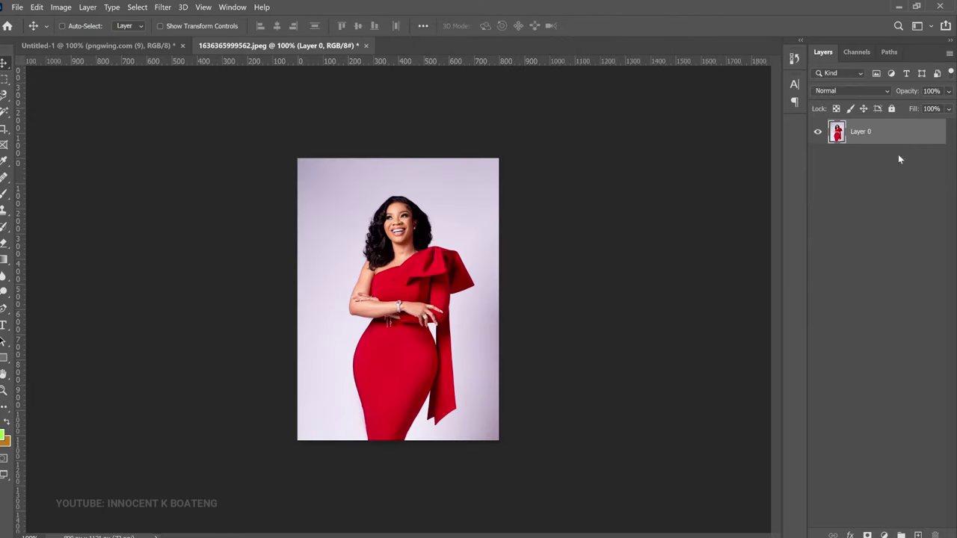
# Remove the photo's background in Properties and drag the cut-out woman into the flyer.
pyautogui.click(231, 7)
pyautogui.click(258, 378)
pyautogui.scroll(-2, 709, 264)
pyautogui.click(663, 261)
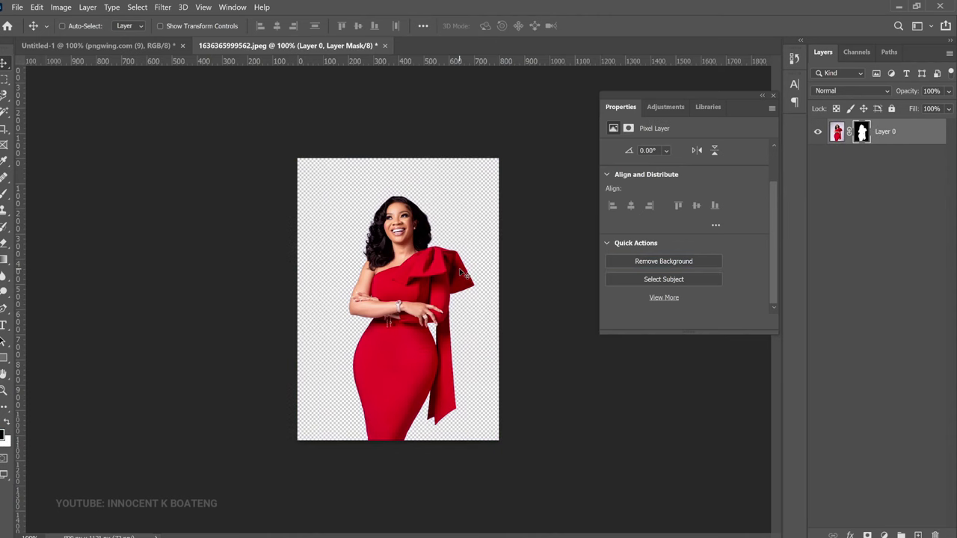
pyautogui.moveTo(412, 253); pyautogui.dragTo(453, 360)
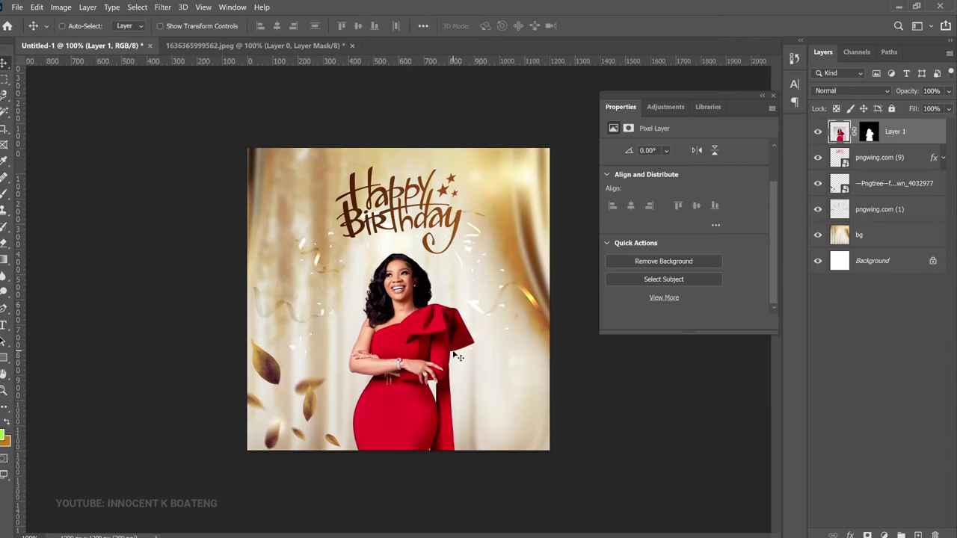
# Scale the woman cut-out on Layer 1 up to about 122% and commit the transform.
pyautogui.hotkey('ctrl', 't')
pyautogui.hotkey('ctrl', '-')
pyautogui.hotkey('ctrl', '-')
pyautogui.moveTo(447, 400); pyautogui.dragTo(456, 410)
pyautogui.moveTo(347, 412); pyautogui.dragTo(339, 422)
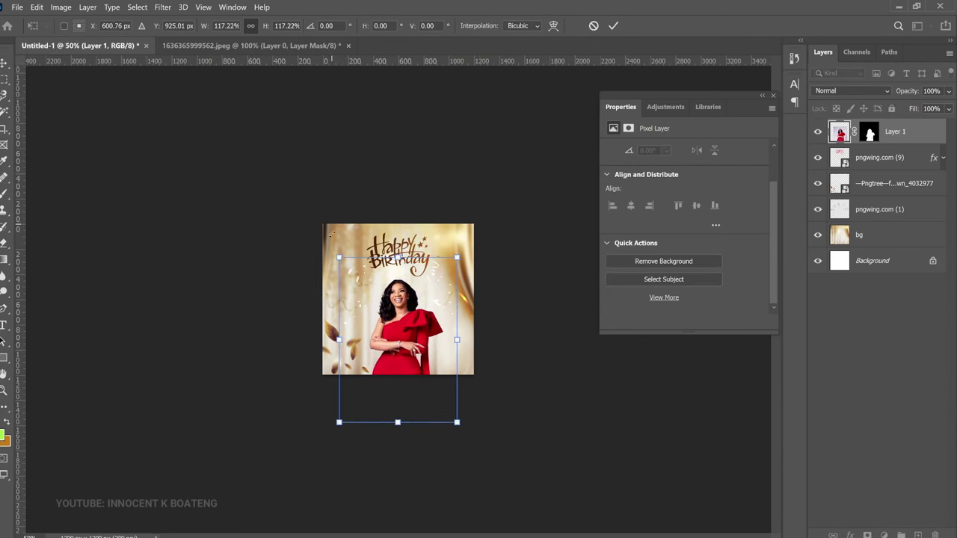
pyautogui.moveTo(339, 257); pyautogui.dragTo(335, 247)
pyautogui.moveTo(414, 322); pyautogui.dragTo(416, 319)
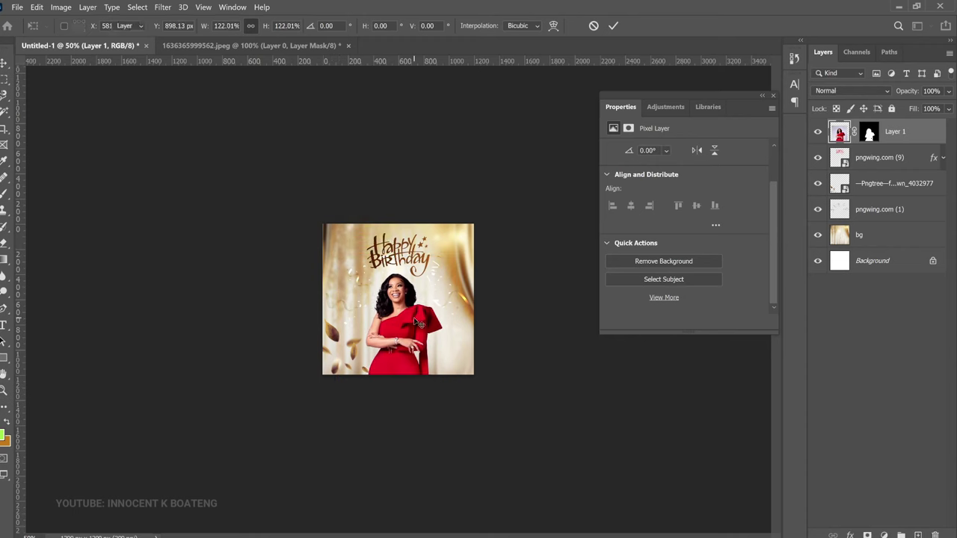
pyautogui.press('Return')
pyautogui.hotkey('ctrl', '+')
pyautogui.hotkey('ctrl', '+')
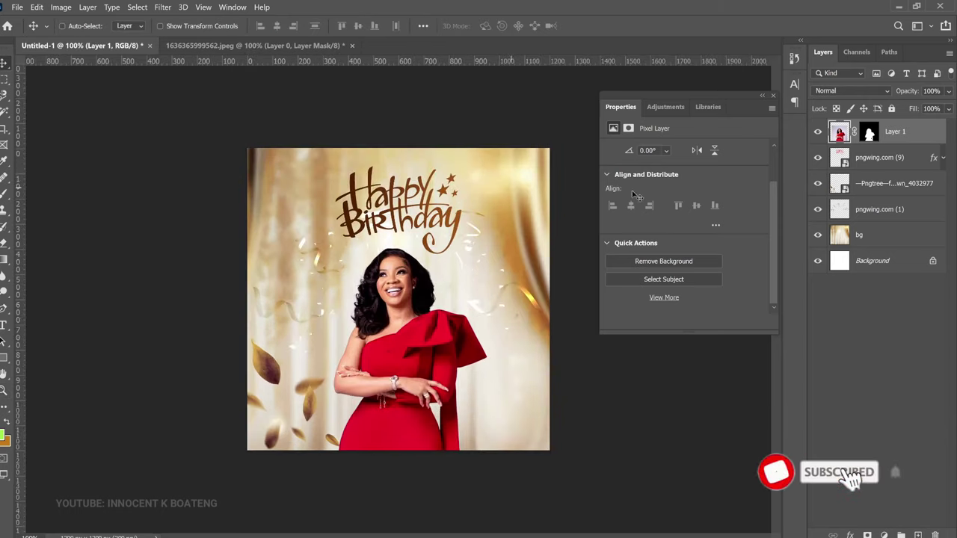
# Add a Hue/Saturation adjustment with saturation +11 and hue -5 over the pngwing.com (1) layer.
pyautogui.click(890, 210)
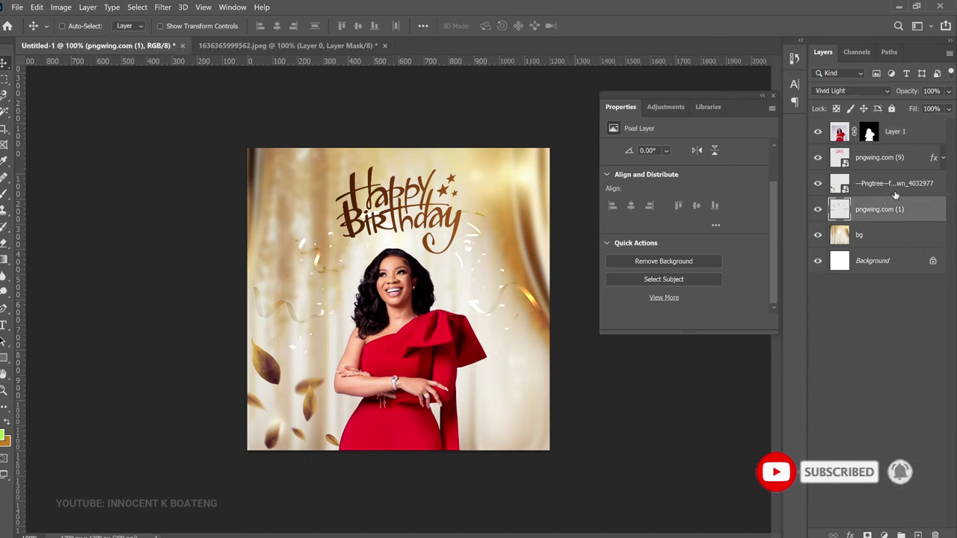
pyautogui.click(866, 234)
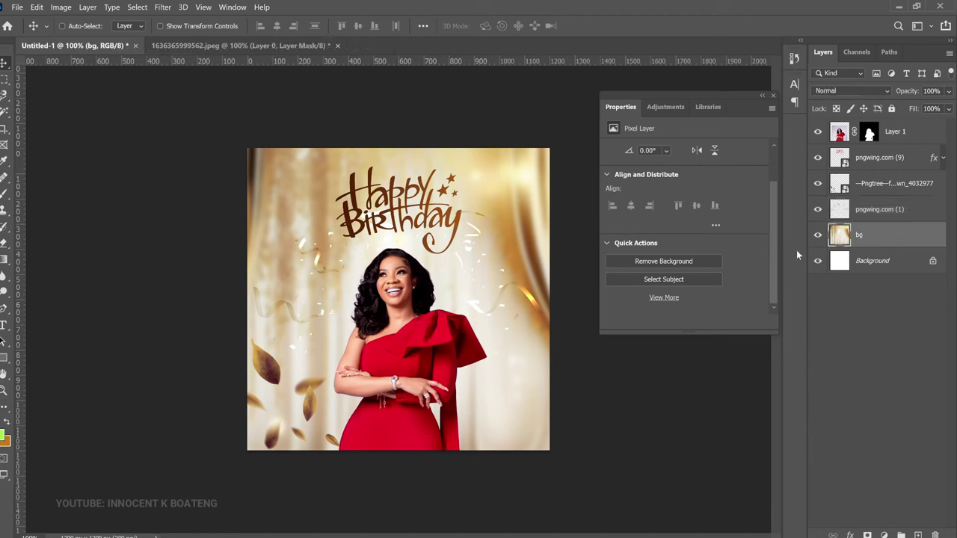
pyautogui.click(897, 213)
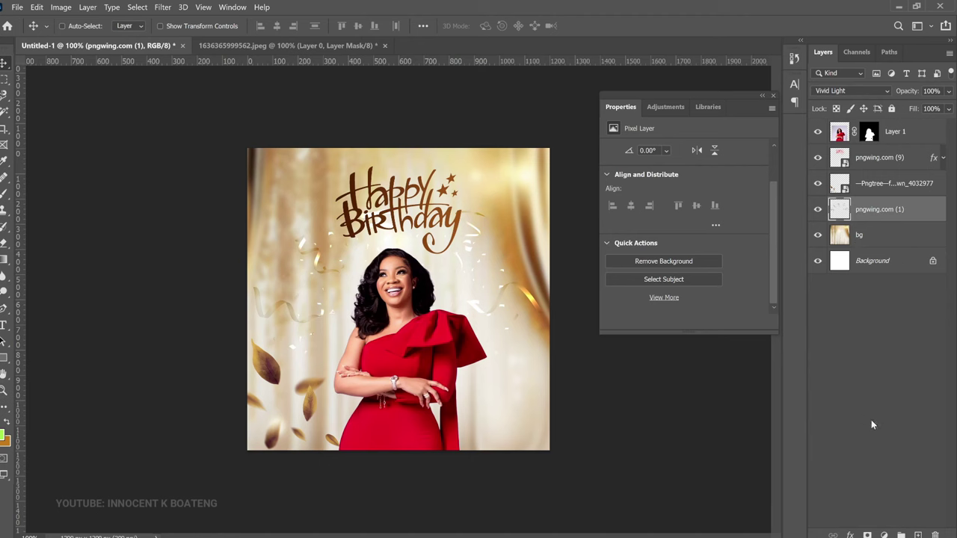
pyautogui.click(884, 535)
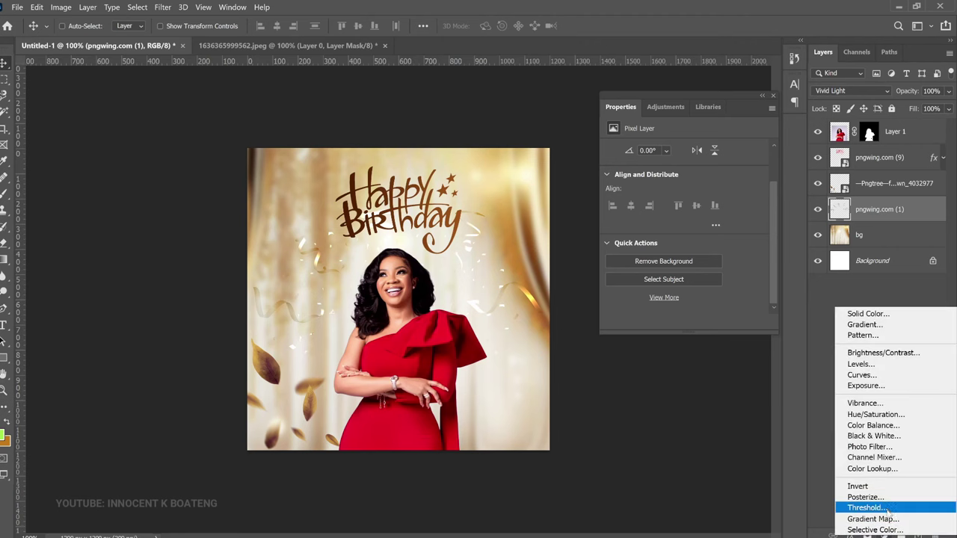
pyautogui.click(873, 413)
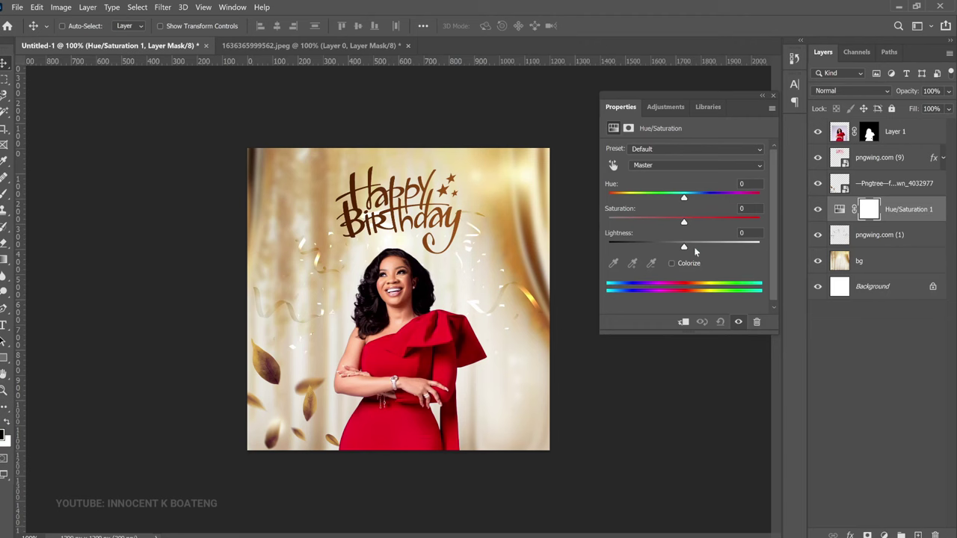
pyautogui.moveTo(684, 223); pyautogui.dragTo(692, 223)
pyautogui.moveTo(685, 198); pyautogui.dragTo(677, 199)
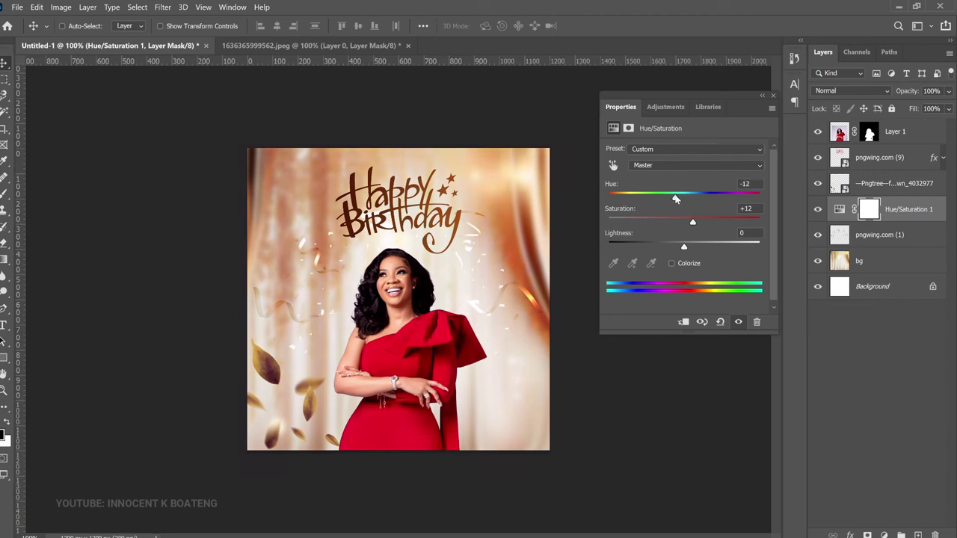
# Compare the tint on and off, then move the Hue/Saturation layer above the Pngtree leaves layer.
pyautogui.keyDown('ctrl'); pyautogui.click(451, 274); pyautogui.keyUp('ctrl')
pyautogui.keyDown('alt'); pyautogui.click(450, 275); pyautogui.keyUp('alt')
pyautogui.click(818, 211)
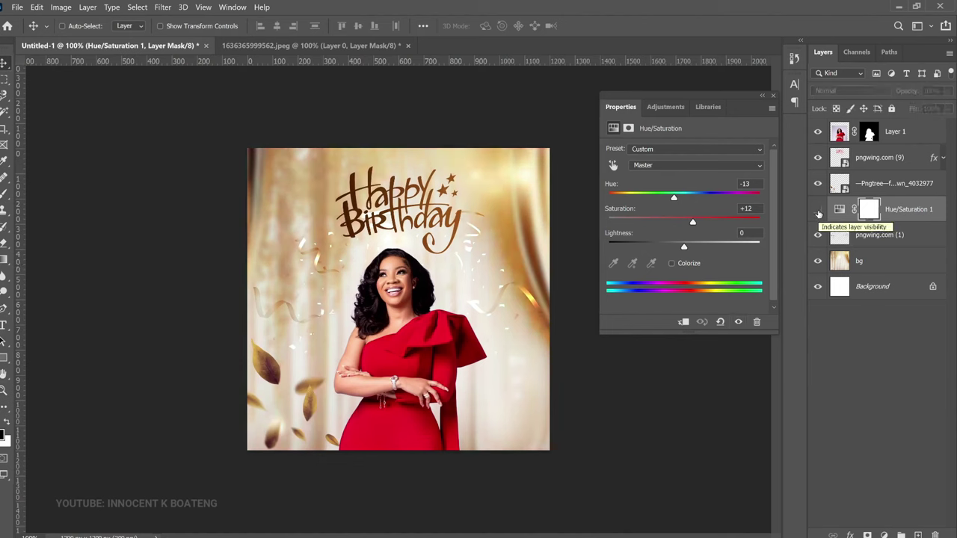
pyautogui.click(817, 211)
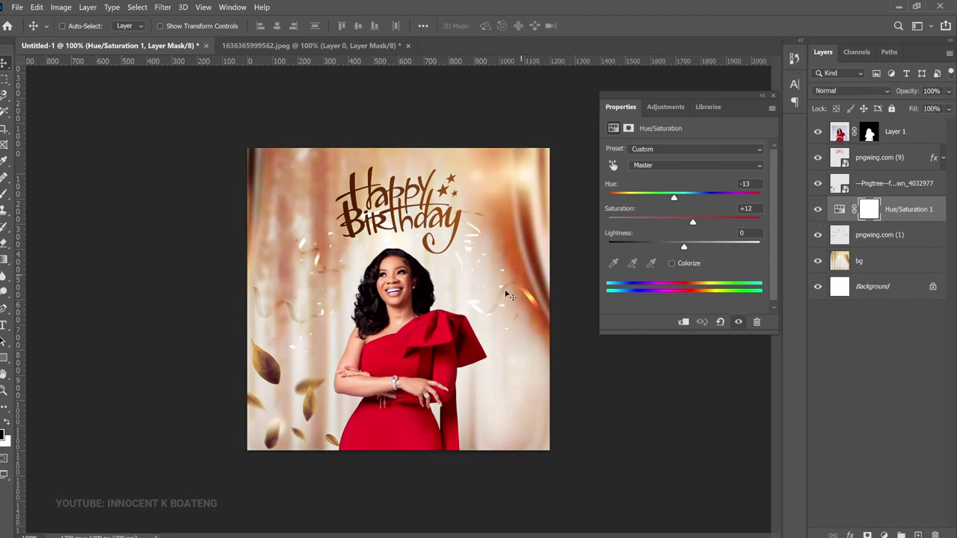
pyautogui.moveTo(927, 214); pyautogui.dragTo(908, 175)
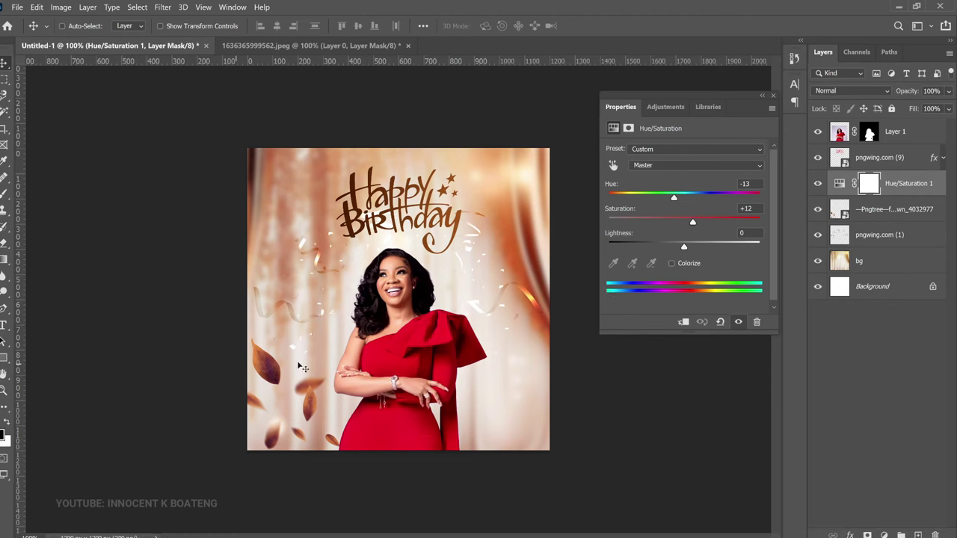
# Select Layer 1 and nudge the woman slightly to the right.
pyautogui.click(905, 134)
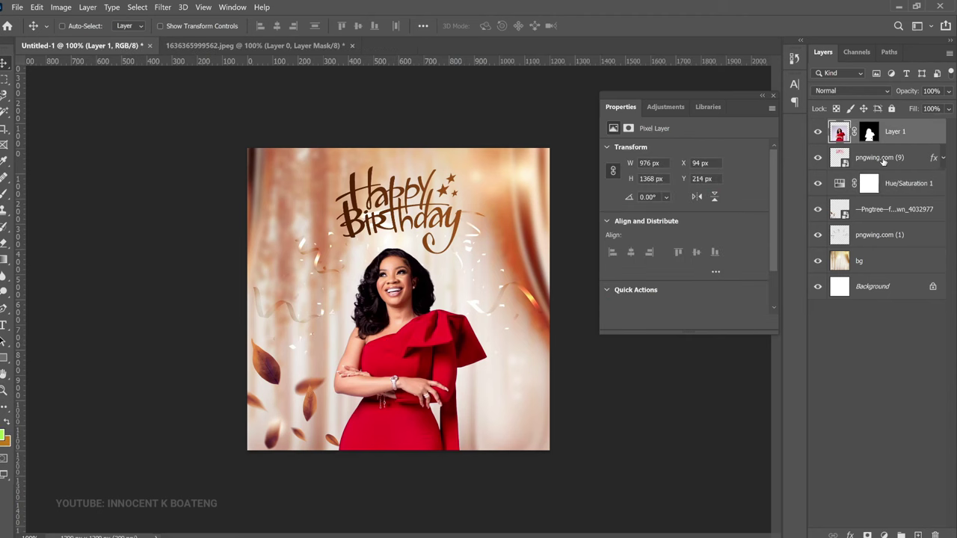
pyautogui.rightClick(423, 310)
pyautogui.click(433, 320)
pyautogui.press('Right')
pyautogui.press('Right')
pyautogui.press('Right')
pyautogui.press('Right')
pyautogui.press('Right')
pyautogui.press('Right')
pyautogui.press('Right')
pyautogui.press('Right')
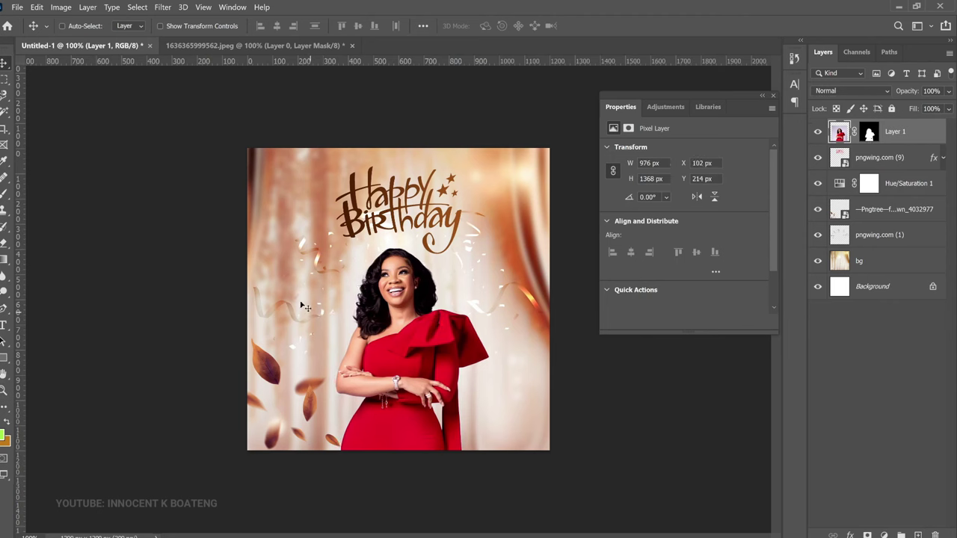
pyautogui.click(5, 356)
# Draw a rounded square to the left of the woman with the Rounded Rectangle Tool.
pyautogui.rightClick(6, 357)
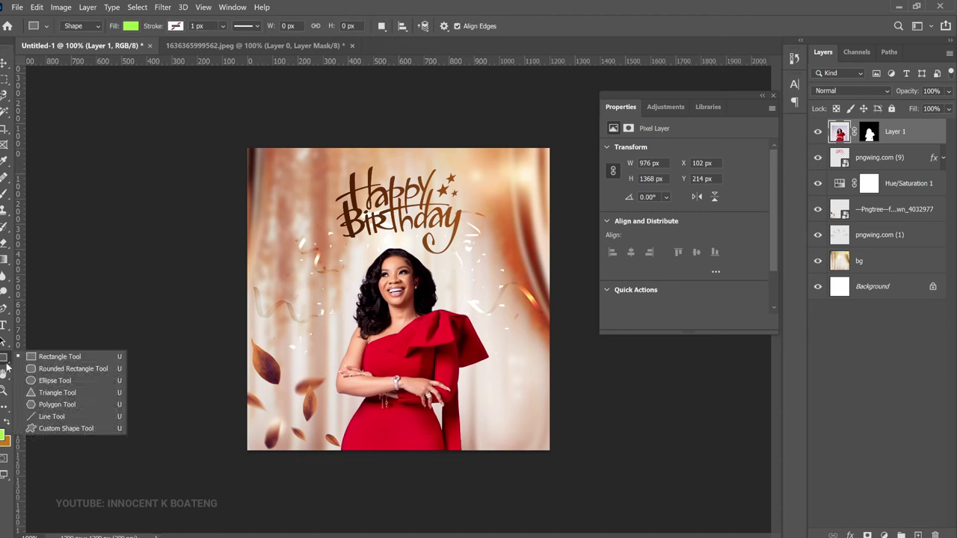
pyautogui.click(50, 369)
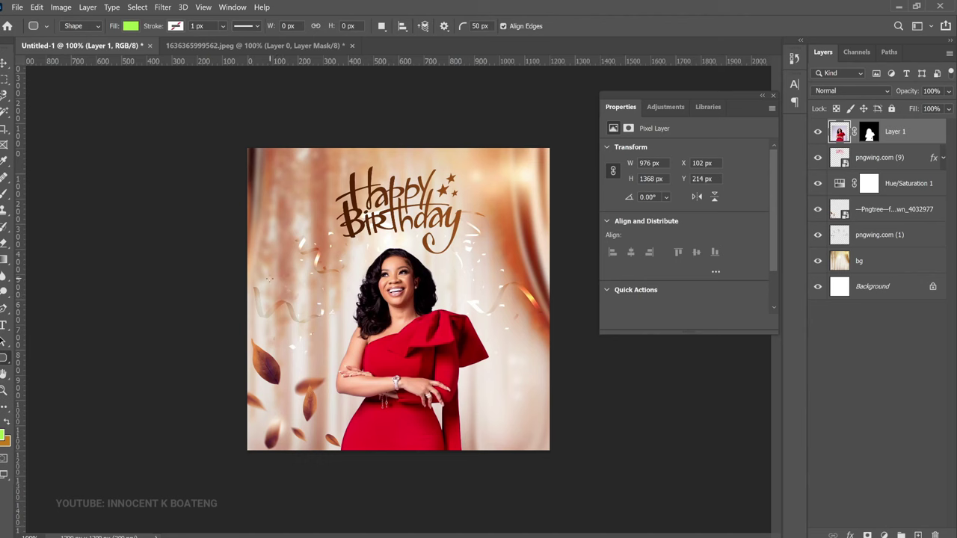
pyautogui.moveTo(267, 278); pyautogui.dragTo(331, 339)
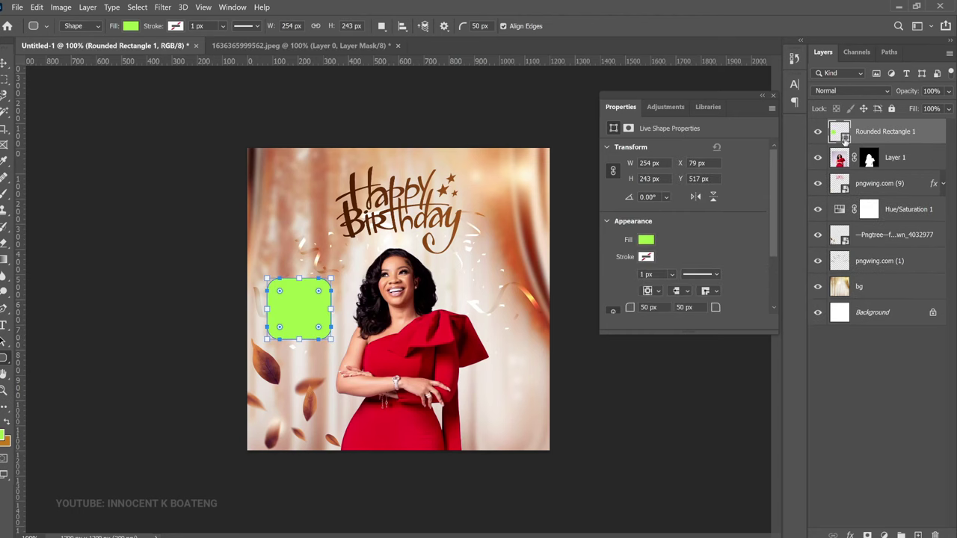
# Fill the rounded square with the lettering's brown (512002) and lower its opacity to 82%.
pyautogui.doubleClick(841, 134)
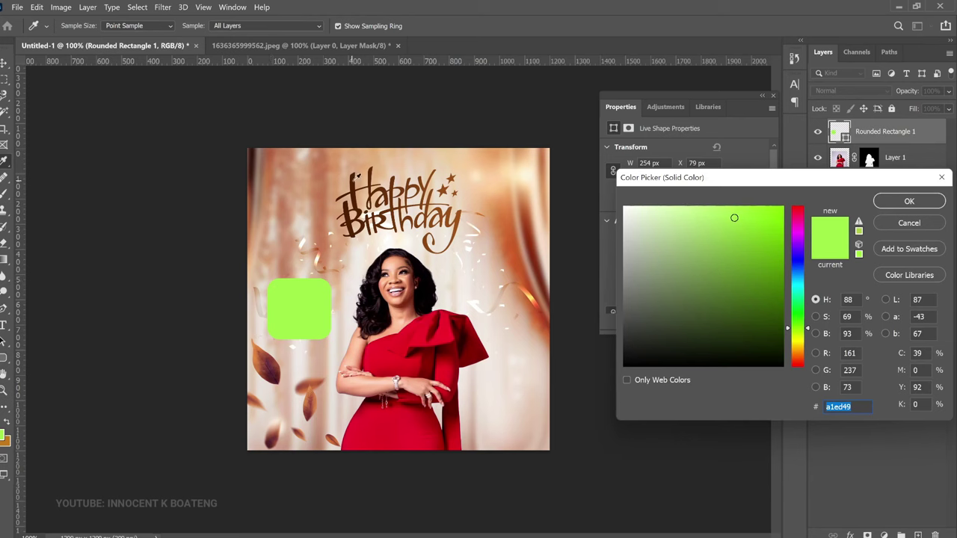
pyautogui.click(353, 182)
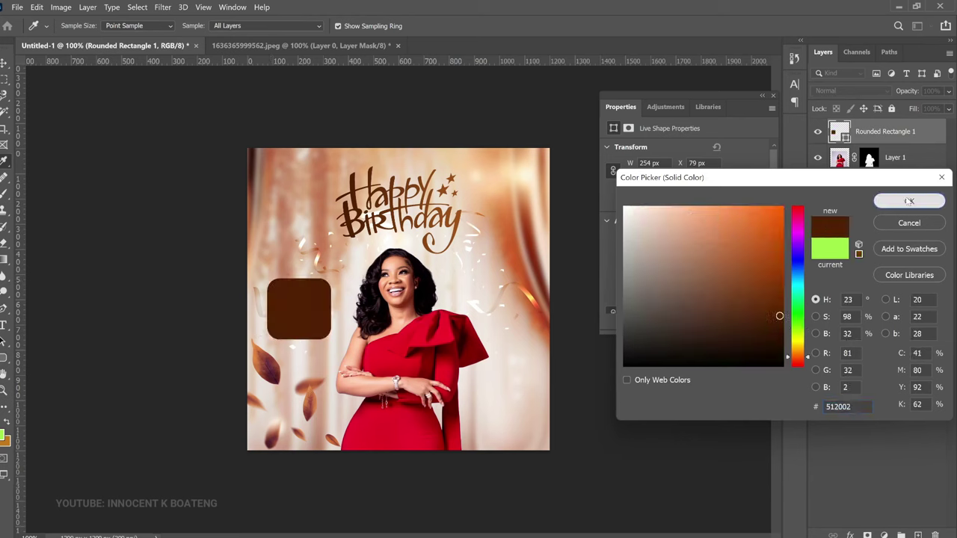
pyautogui.click(909, 201)
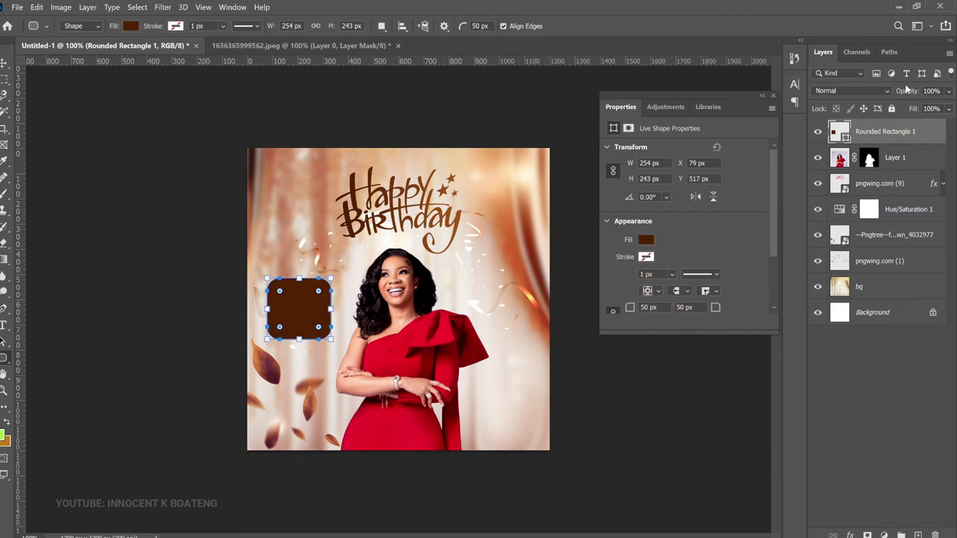
pyautogui.moveTo(907, 91); pyautogui.dragTo(896, 93)
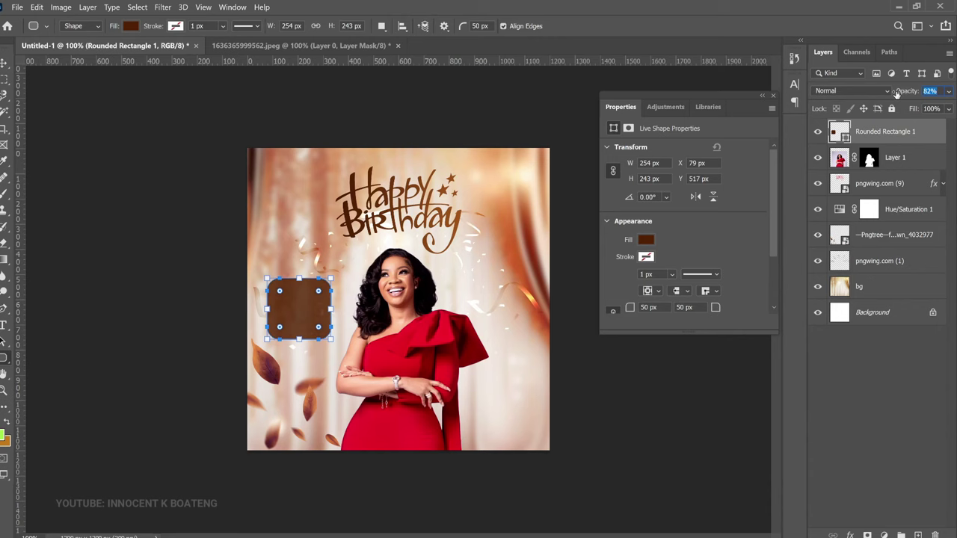
pyautogui.press('v')
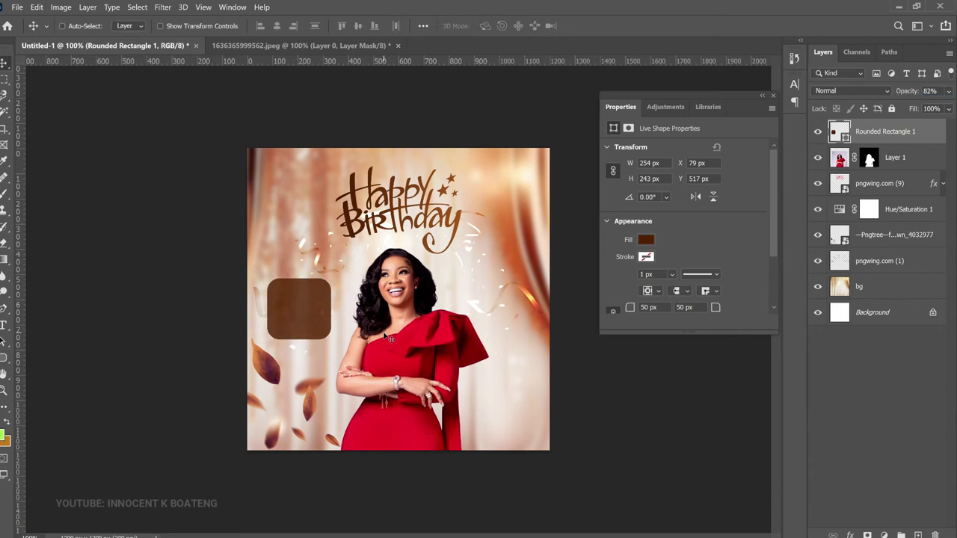
pyautogui.scroll(2, 262, 311)
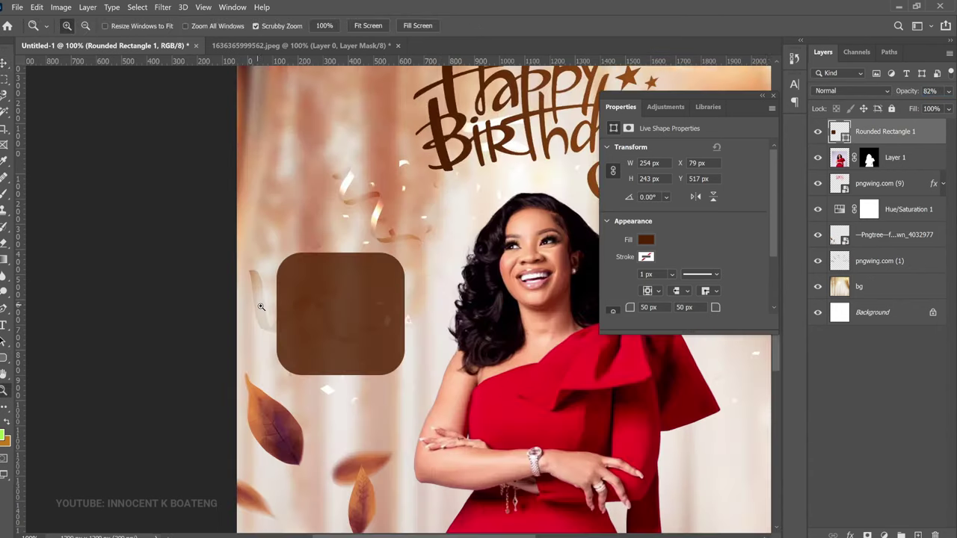
pyautogui.scroll(-2, 471, 340)
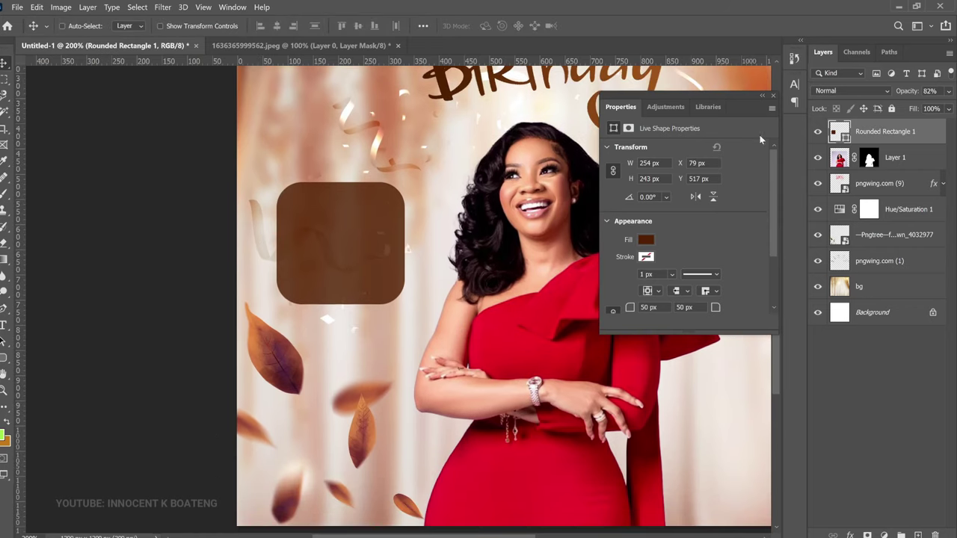
# Paste the 'Life is a gift' wish into a text box in the brown square and fix its line breaks.
pyautogui.press('t')
pyautogui.click(314, 206)
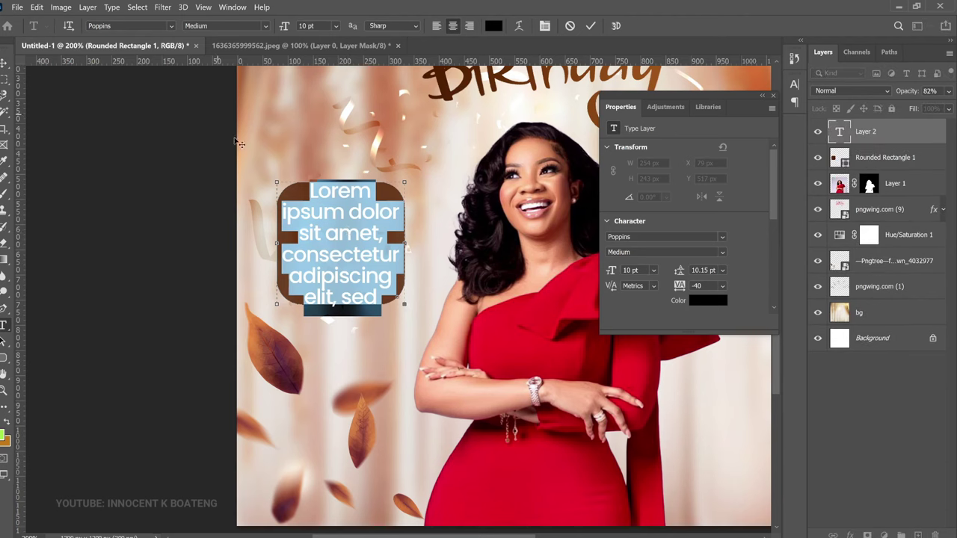
pyautogui.click(393, 217)
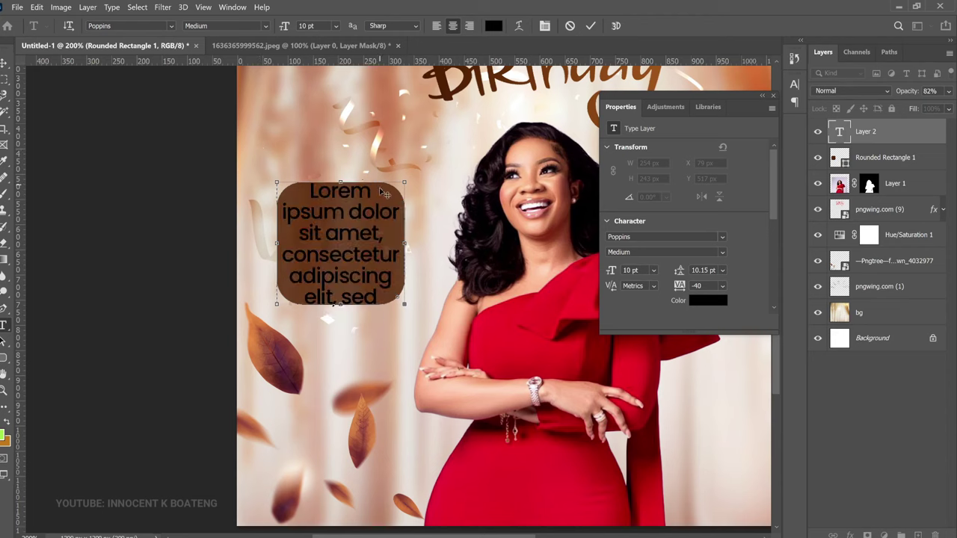
pyautogui.hotkey('ctrl', 'a')
pyautogui.hotkey('ctrl', 'v')
pyautogui.hotkey('ctrl', 'a')
pyautogui.moveTo(405, 245); pyautogui.dragTo(509, 238)
pyautogui.click(309, 231)
pyautogui.press('BackSpace')
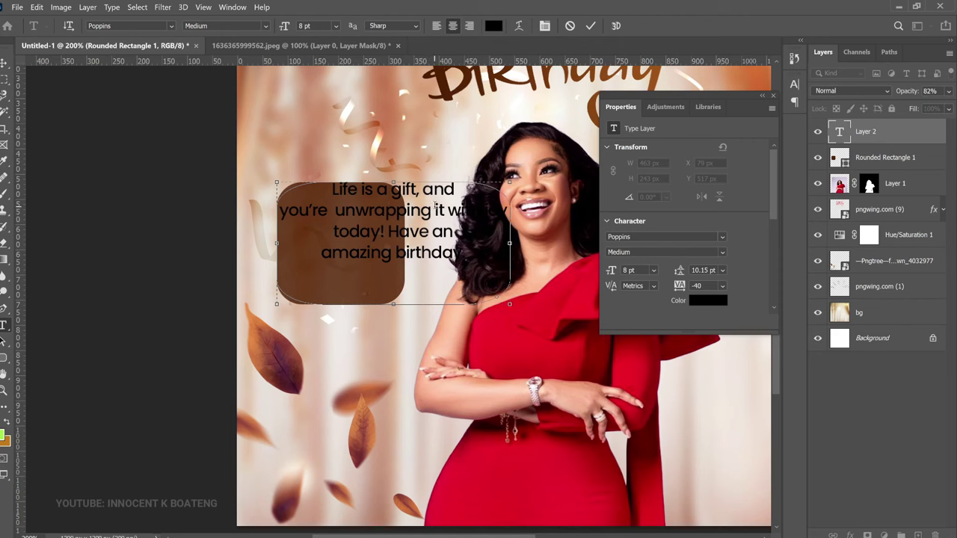
pyautogui.press('Return')
pyautogui.hotkey('ctrl', 'Return')
# Scale the wish text down to about 5.84 pt and centre it inside the brown square.
pyautogui.press('v')
pyautogui.hotkey('ctrl', 't')
pyautogui.moveTo(508, 176); pyautogui.dragTo(444, 203)
pyautogui.moveTo(406, 238)
pyautogui.mouseDown()
pyautogui.moveTo(378, 237)
pyautogui.moveTo(403, 238)
pyautogui.moveTo(386, 235)
pyautogui.moveTo(406, 223)
pyautogui.mouseUp()
pyautogui.press('Return')
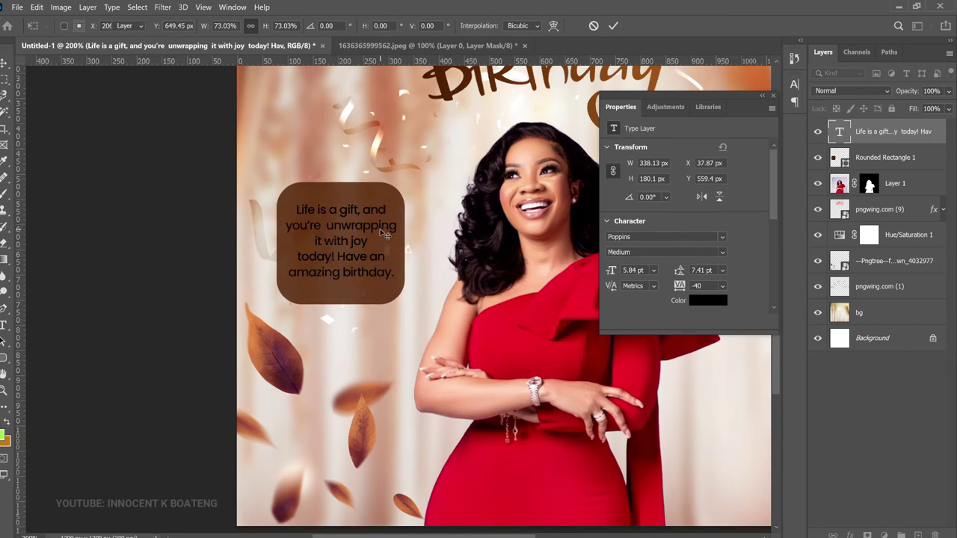
pyautogui.press('Right')
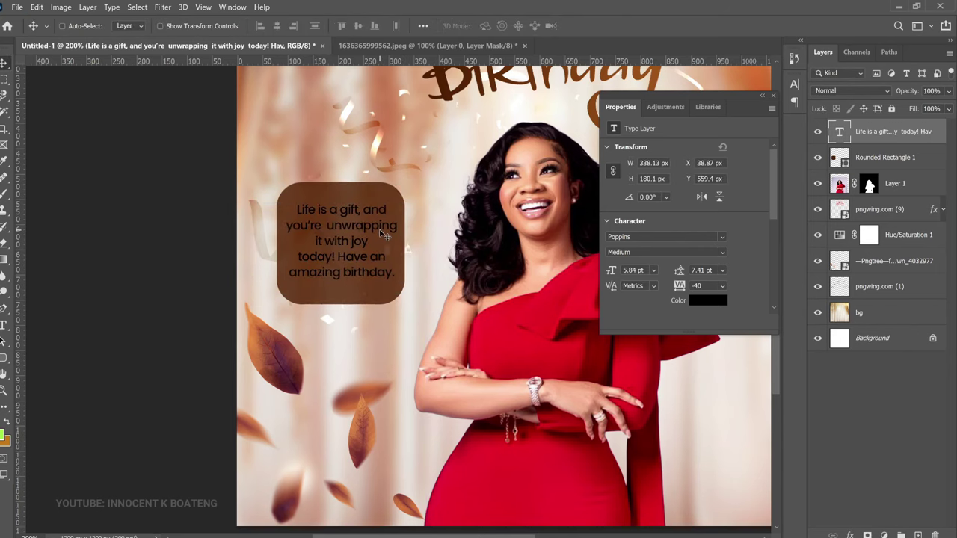
pyautogui.scroll(-1, 383, 236)
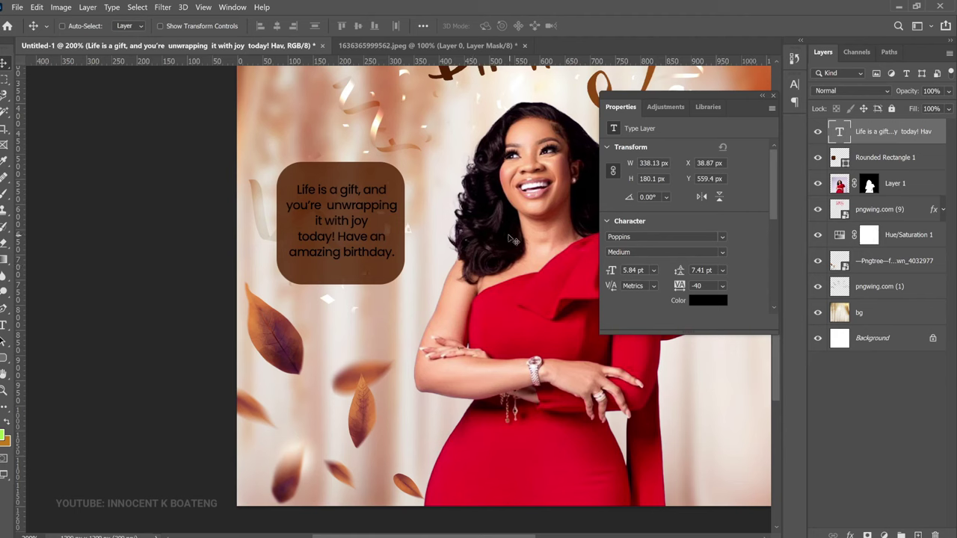
# Add a Gradient Overlay to the wish text using the light peach gradient preset.
pyautogui.rightClick(905, 121)
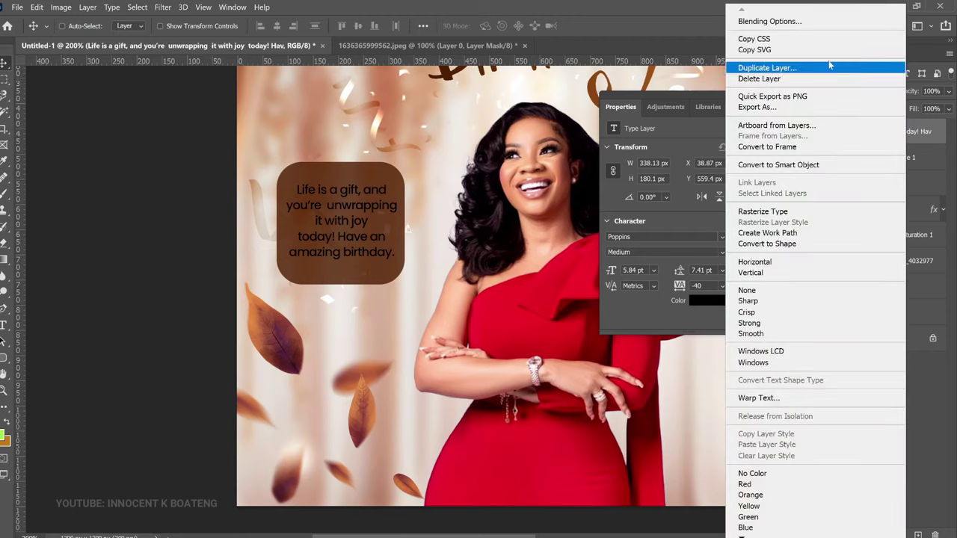
pyautogui.click(804, 22)
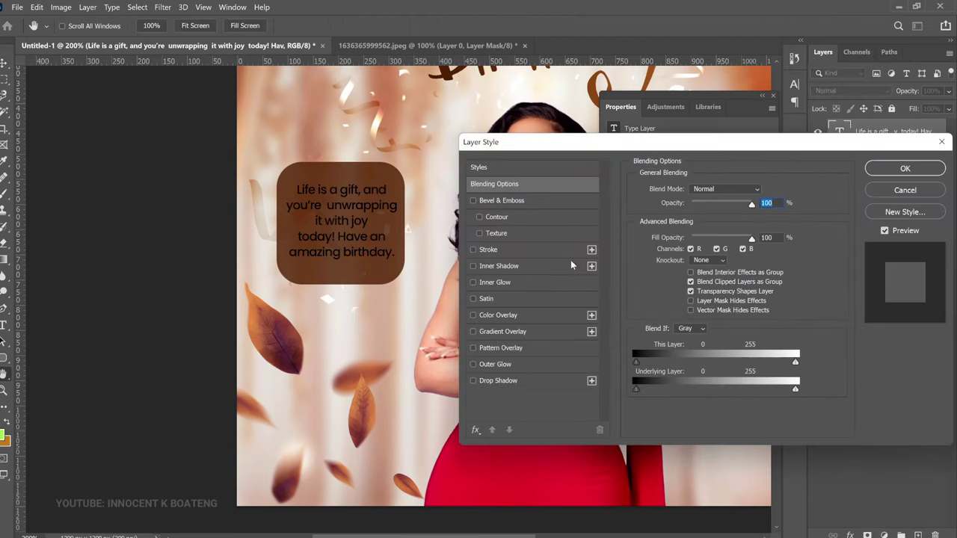
pyautogui.click(503, 331)
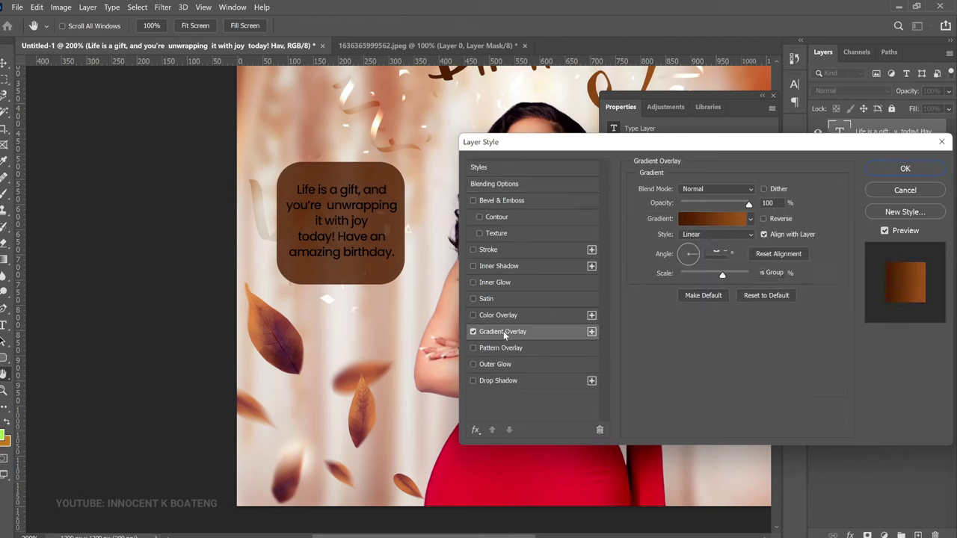
pyautogui.click(715, 219)
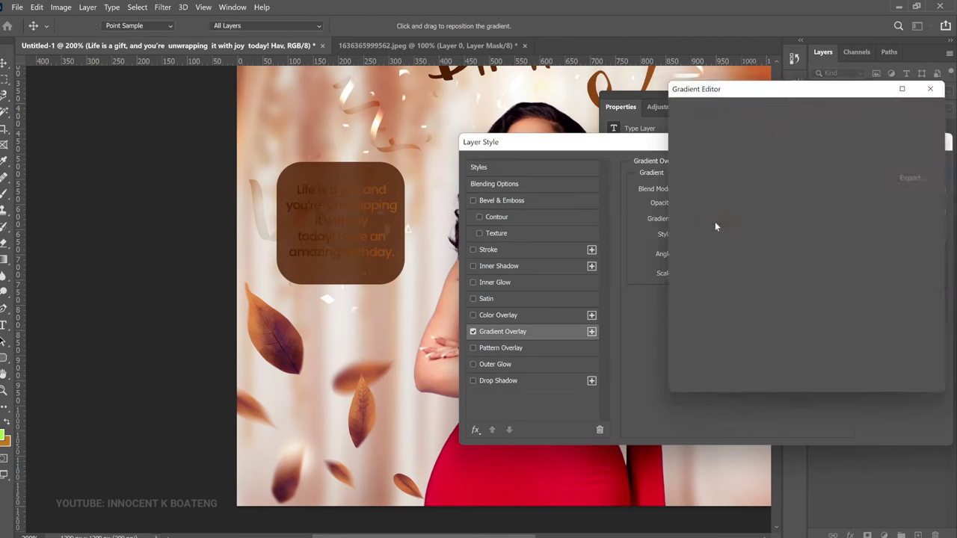
pyautogui.moveTo(873, 128); pyautogui.dragTo(877, 204)
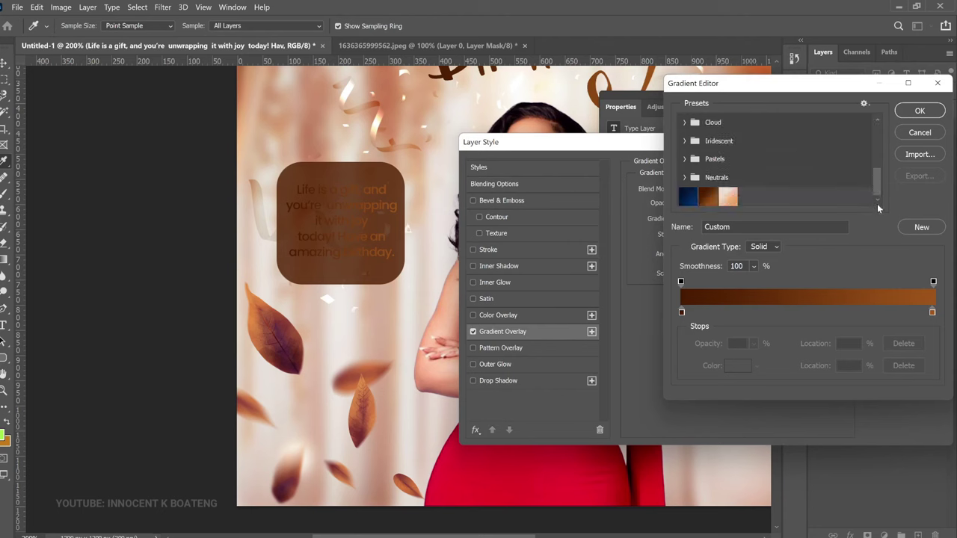
pyautogui.click(727, 196)
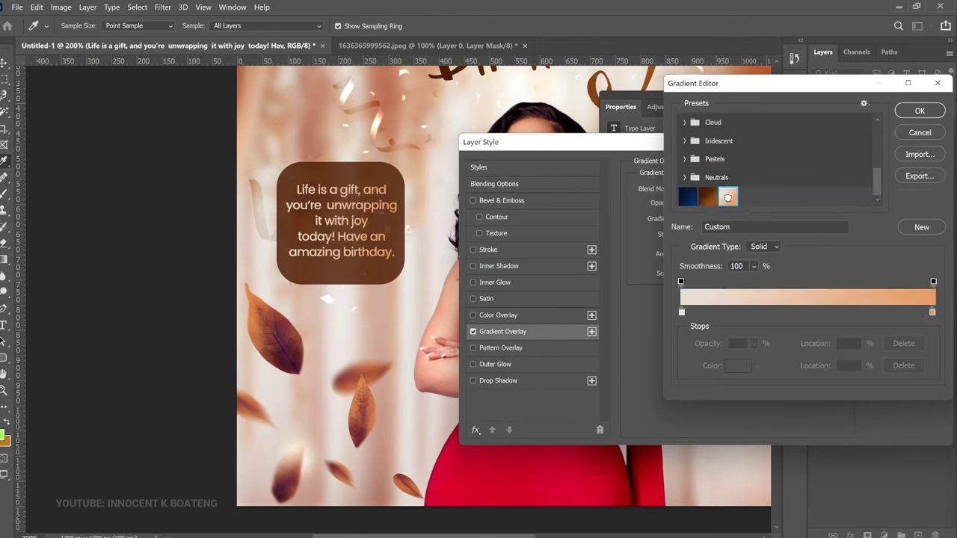
# Set the gradient stops to #ebe0d5 and #eea164 and apply the style.
pyautogui.click(681, 311)
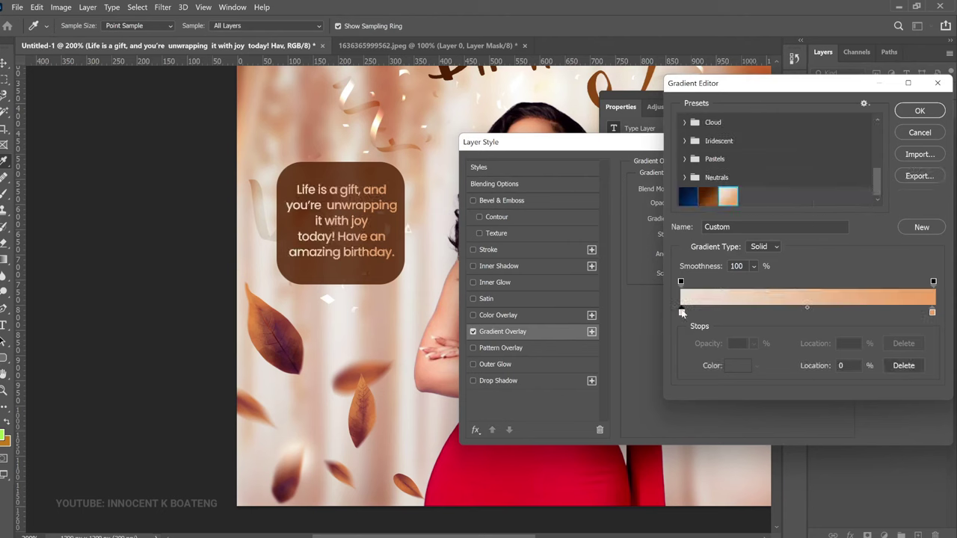
pyautogui.click(736, 366)
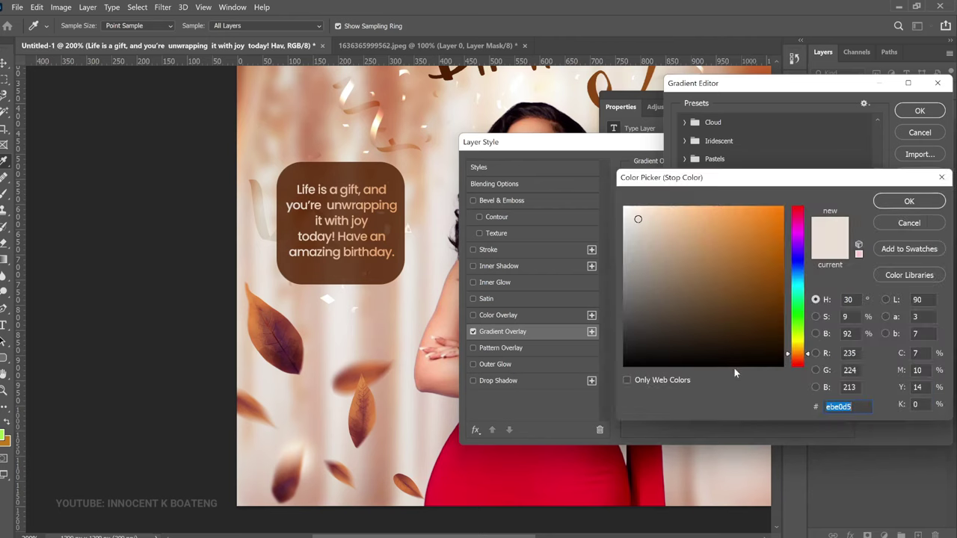
pyautogui.click(909, 202)
pyautogui.click(737, 366)
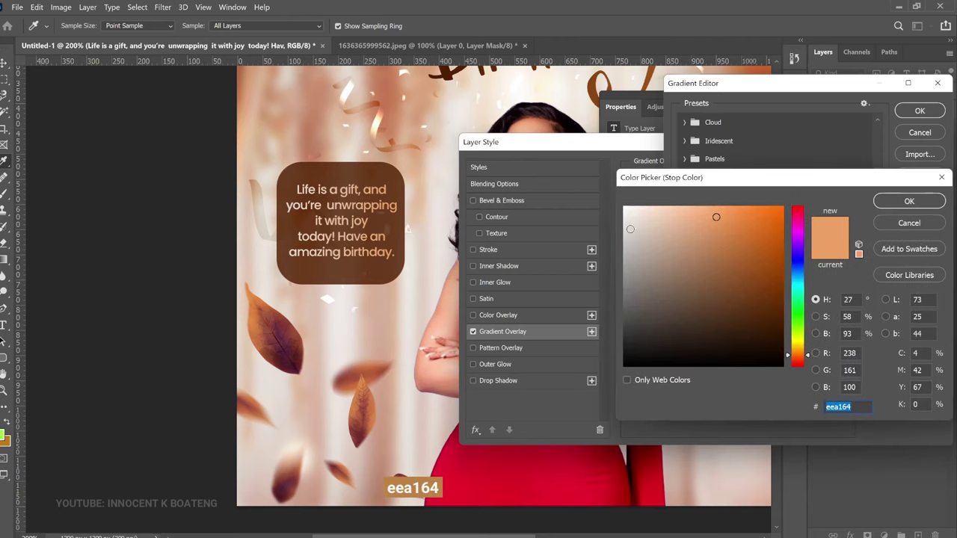
pyautogui.click(902, 202)
pyautogui.click(916, 113)
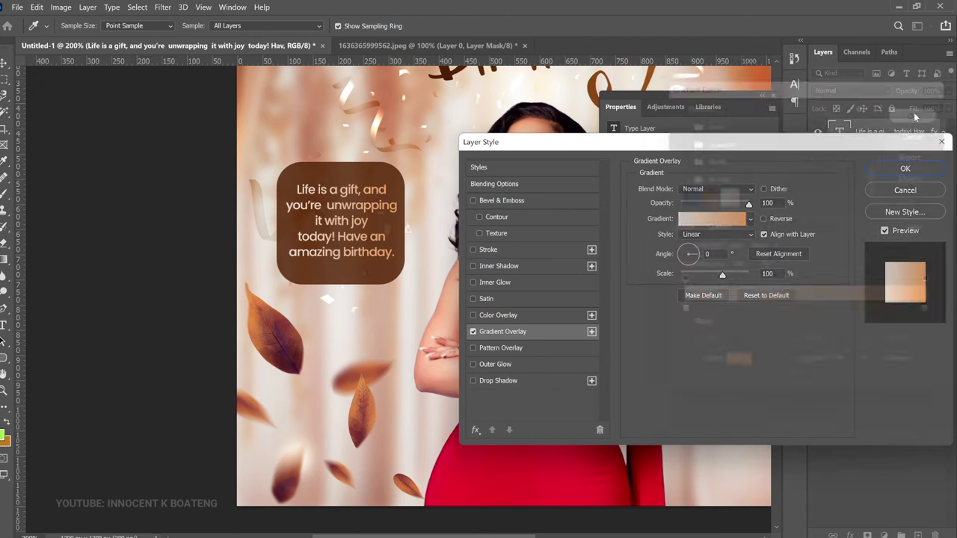
pyautogui.click(886, 170)
# Draw a 225 × 225 px lime-green circle, Ellipse 1, to the right of the woman's head.
pyautogui.click(774, 96)
pyautogui.hotkey('ctrl', '-')
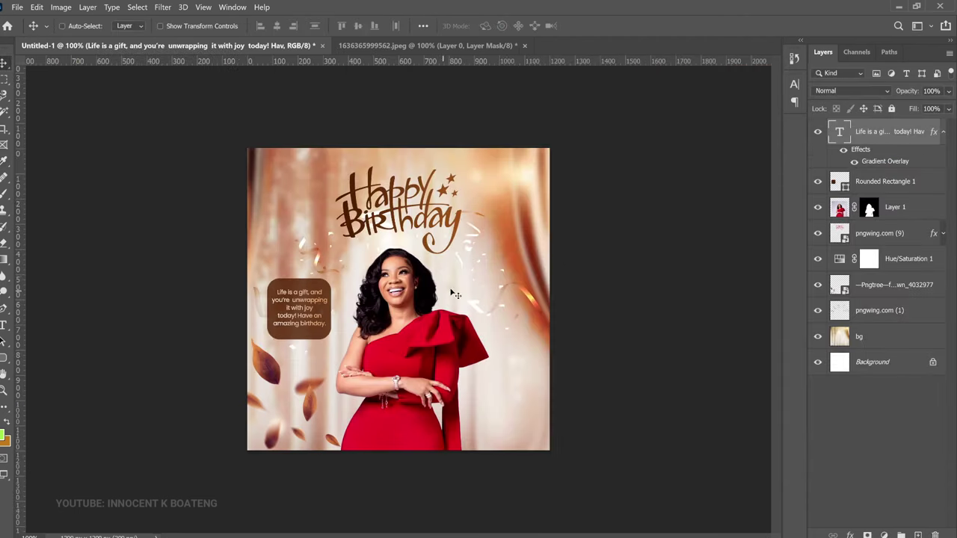
pyautogui.click(942, 131)
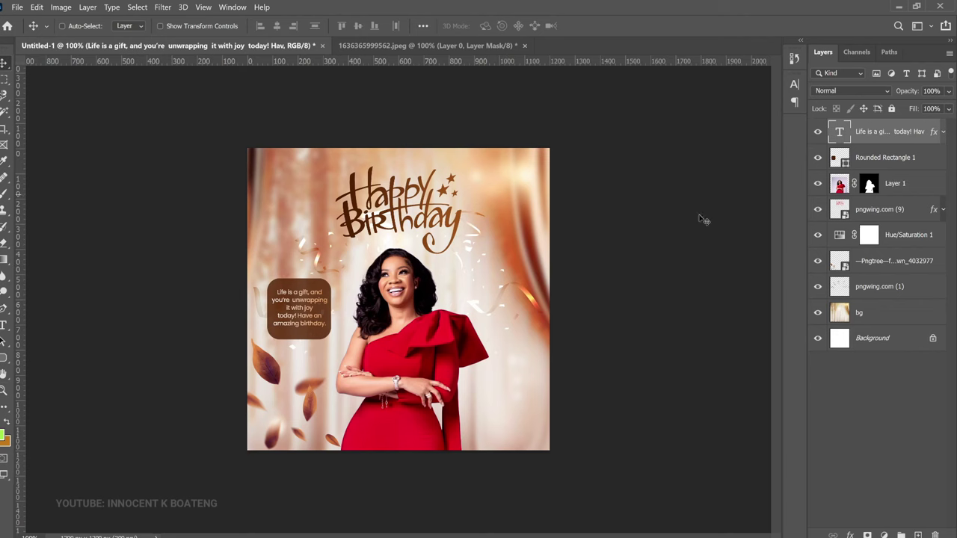
pyautogui.click(5, 357)
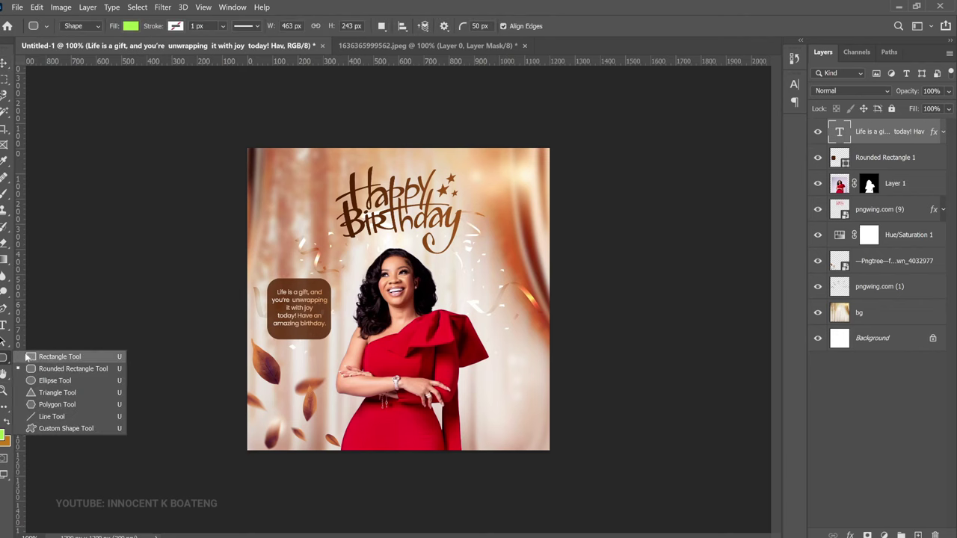
pyautogui.click(54, 381)
pyautogui.moveTo(464, 266); pyautogui.dragTo(519, 323)
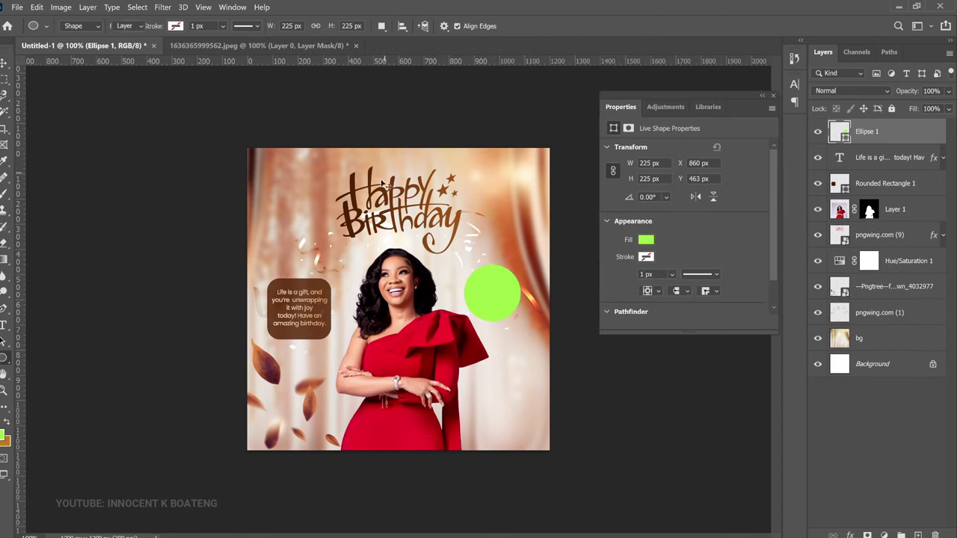
pyautogui.press('v')
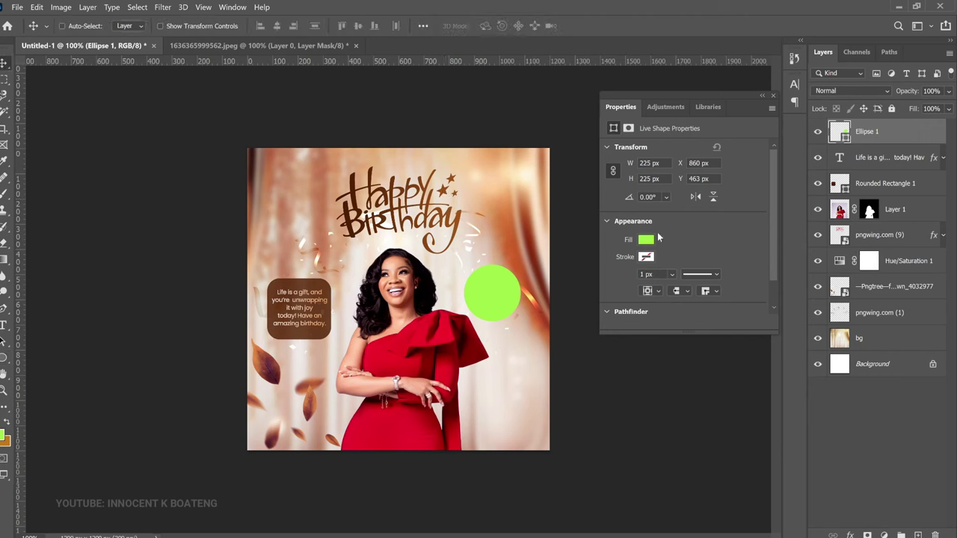
pyautogui.click(893, 234)
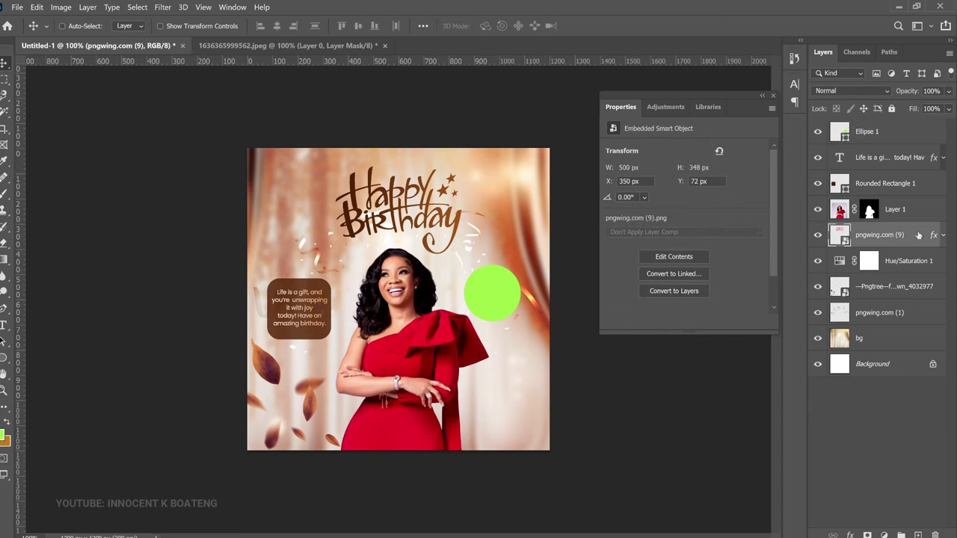
# Copy the brown gradient layer style from pngwing.com (9) and paste it onto Ellipse 1.
pyautogui.rightClick(913, 241)
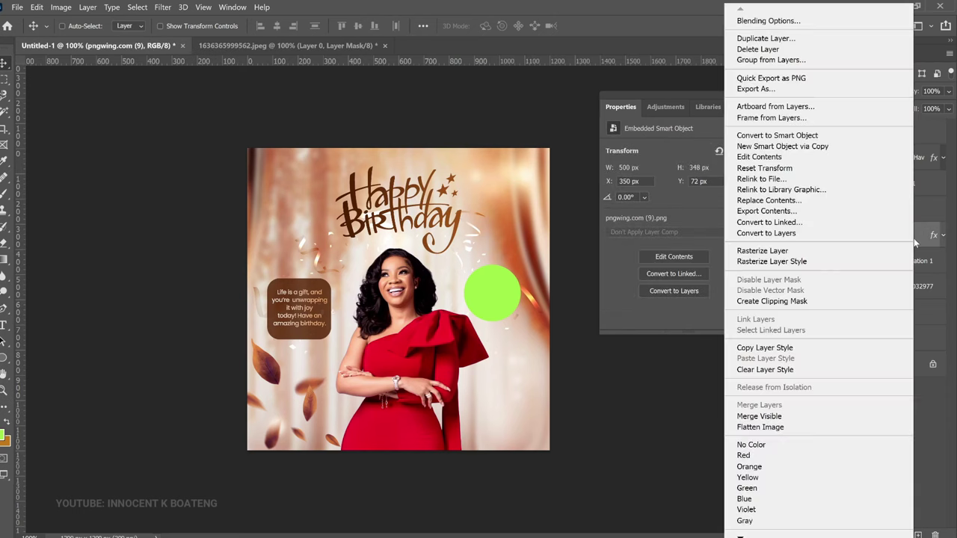
pyautogui.click(760, 349)
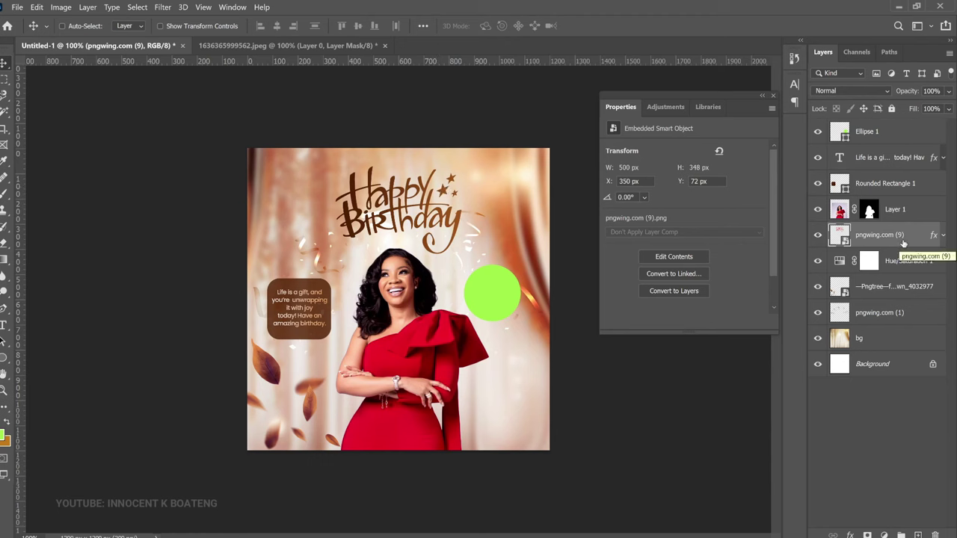
pyautogui.click(887, 136)
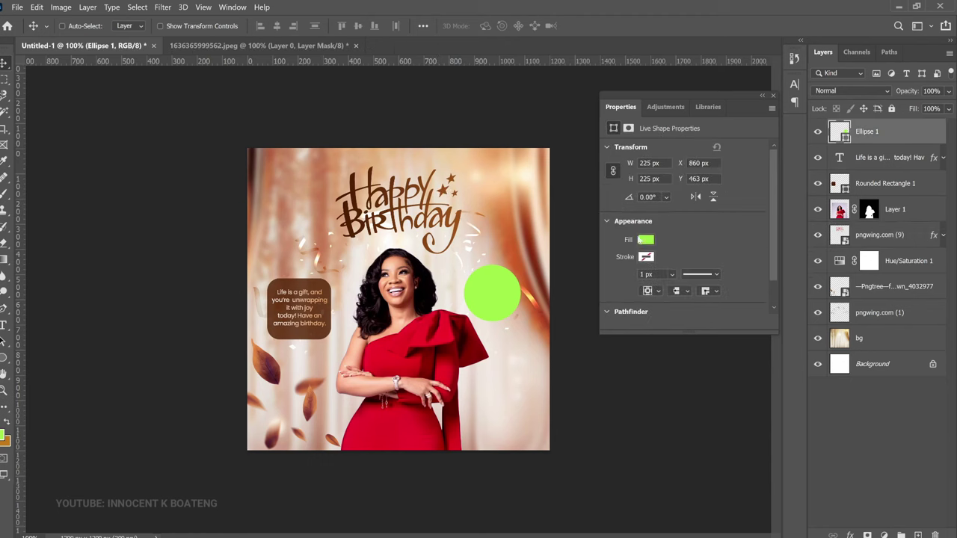
pyautogui.rightClick(876, 133)
pyautogui.click(749, 307)
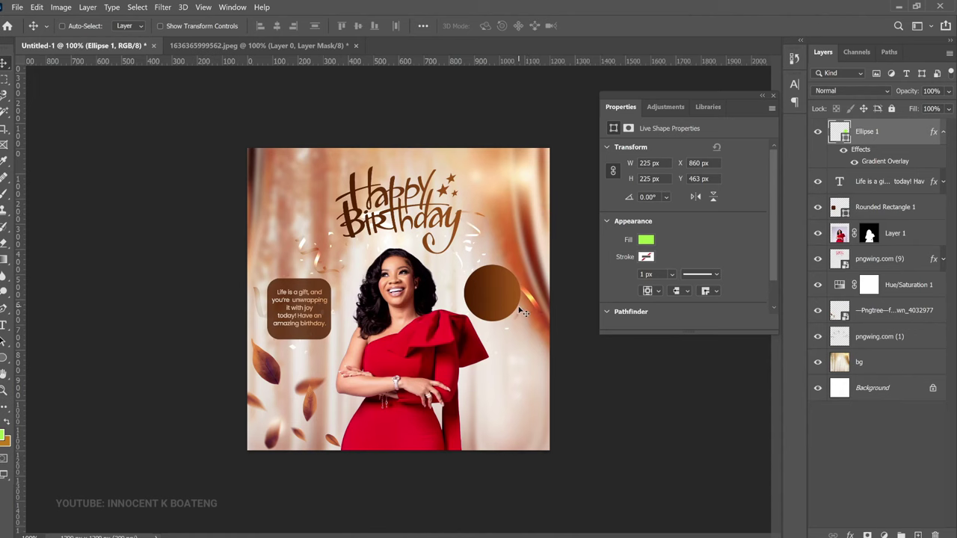
# Shrink the circle to 89%, shift it slightly up and right, and set its opacity to 90%.
pyautogui.press('z')
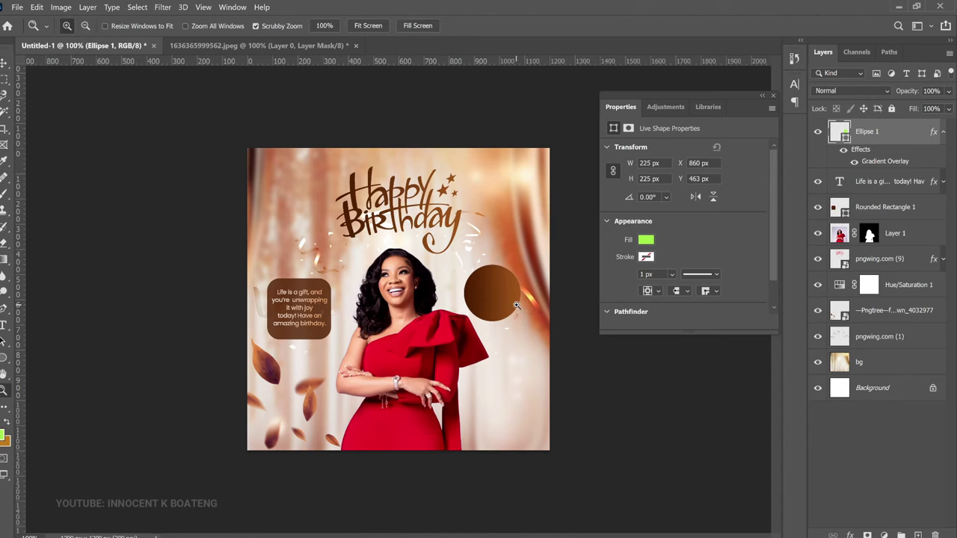
pyautogui.click(522, 310)
pyautogui.hotkey('ctrl', 't')
pyautogui.moveTo(525, 225); pyautogui.dragTo(512, 238)
pyautogui.moveTo(481, 283); pyautogui.dragTo(491, 276)
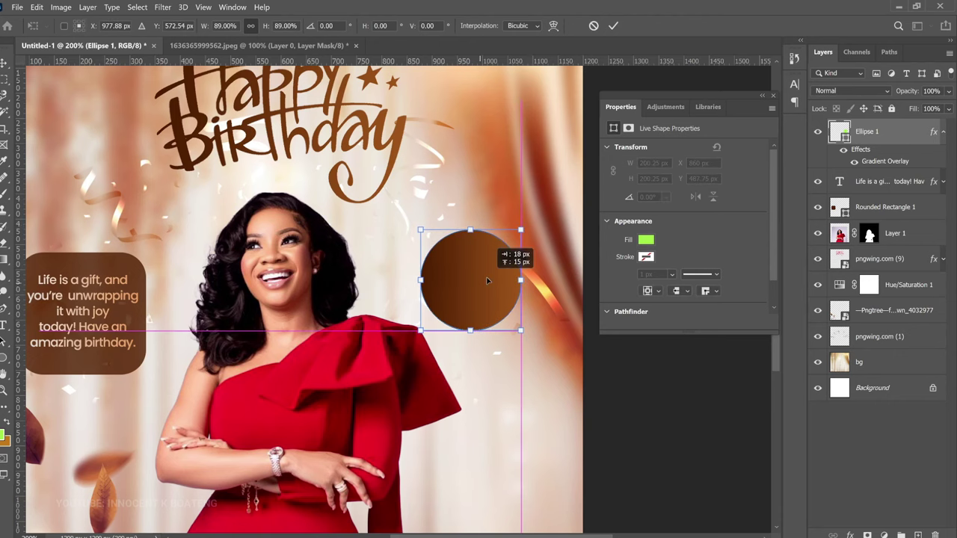
pyautogui.press('Return')
pyautogui.moveTo(916, 92); pyautogui.dragTo(907, 91)
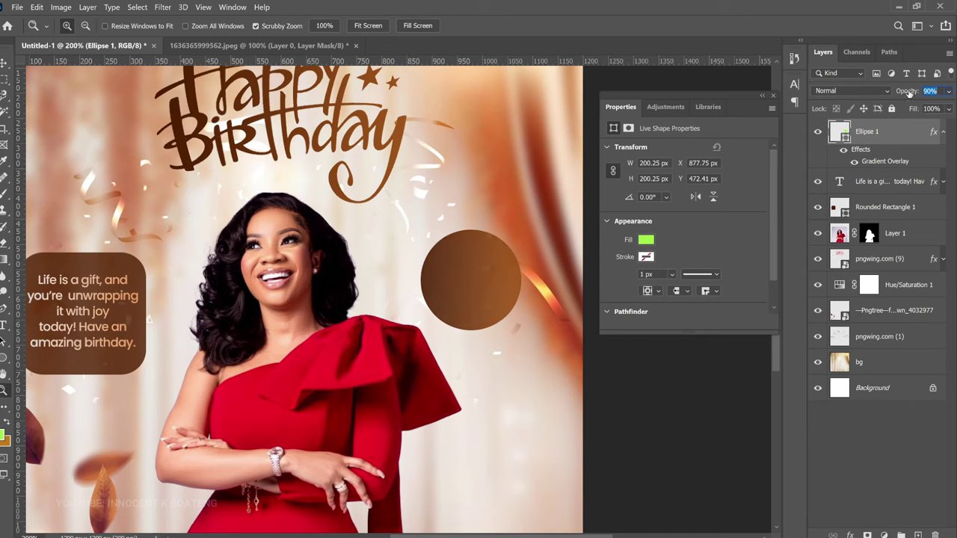
pyautogui.click(942, 131)
# Duplicate Ellipse 1 beneath the original, clear its layer style and enlarge it to surround the circle.
pyautogui.hotkey('ctrl', 'j')
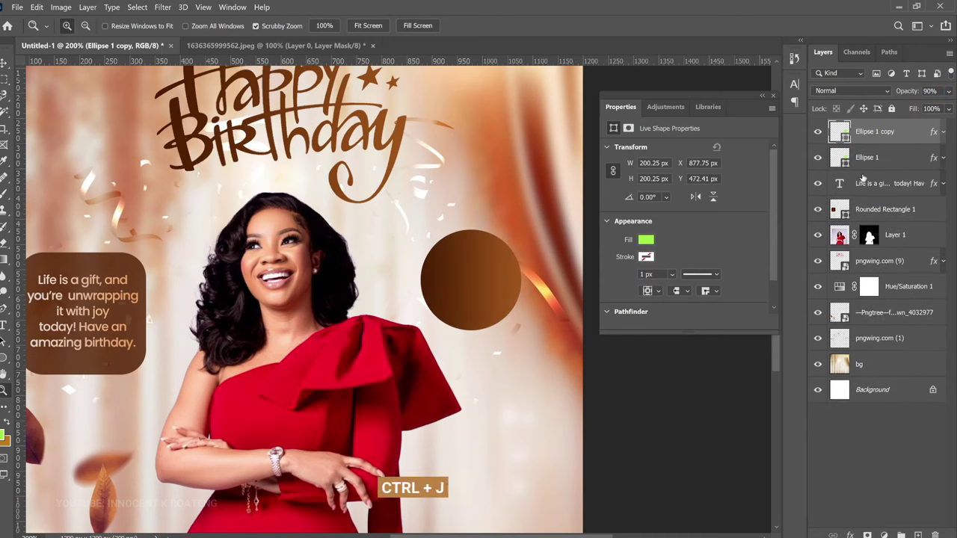
pyautogui.moveTo(879, 133); pyautogui.dragTo(879, 168)
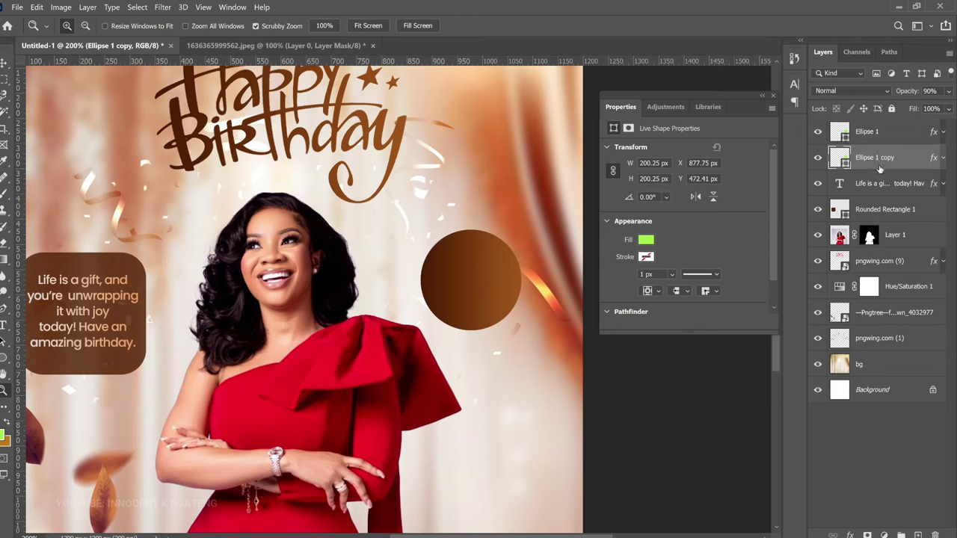
pyautogui.rightClick(883, 162)
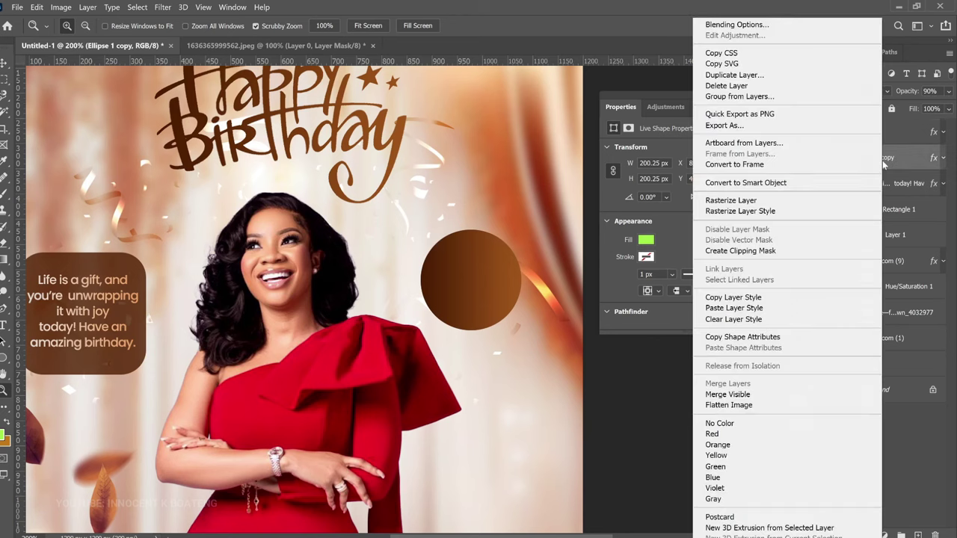
pyautogui.click(782, 324)
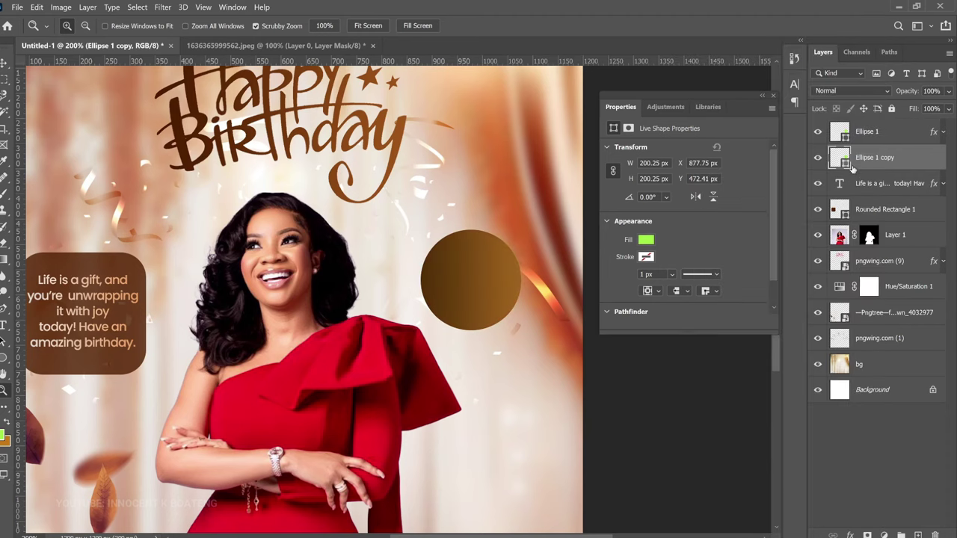
pyautogui.hotkey('ctrl', 't')
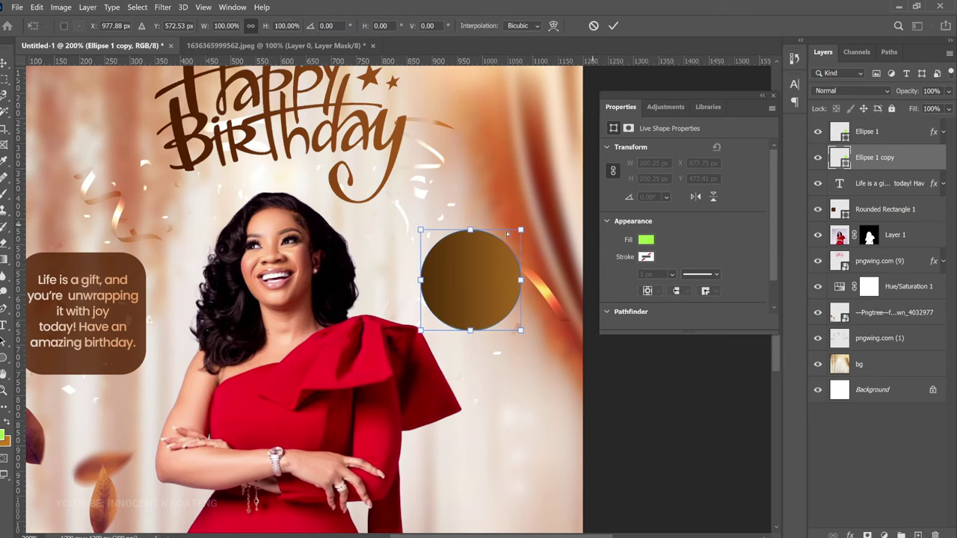
pyautogui.moveTo(519, 228); pyautogui.dragTo(526, 224)
pyautogui.moveTo(419, 335); pyautogui.dragTo(412, 342)
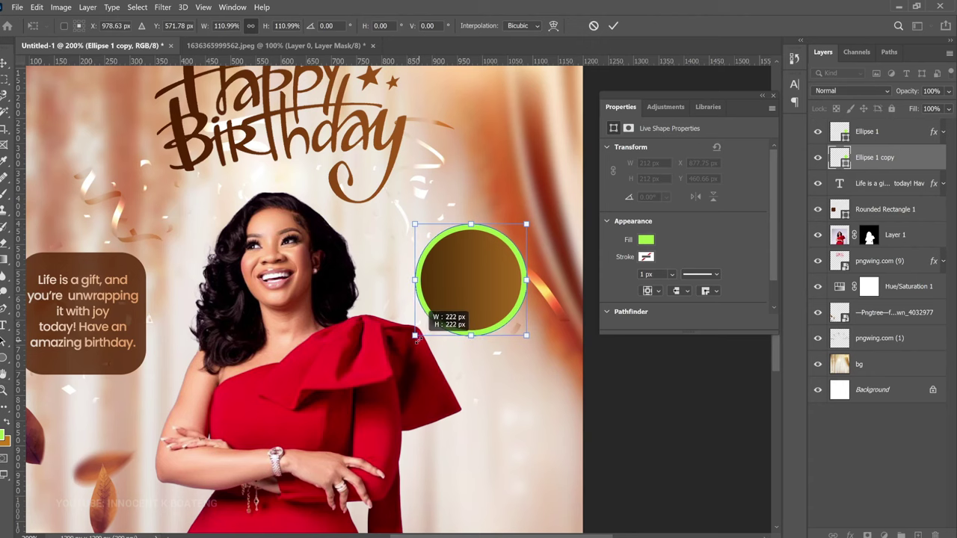
pyautogui.press('Return')
# Fill the copy black, nudge it left to centre the ring, and fade it to 65% opacity.
pyautogui.doubleClick(842, 166)
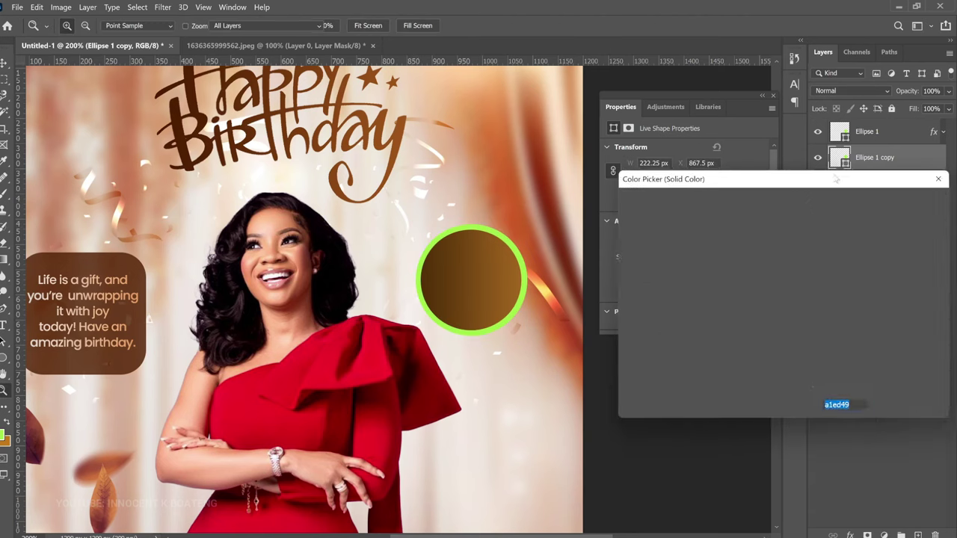
pyautogui.click(619, 367)
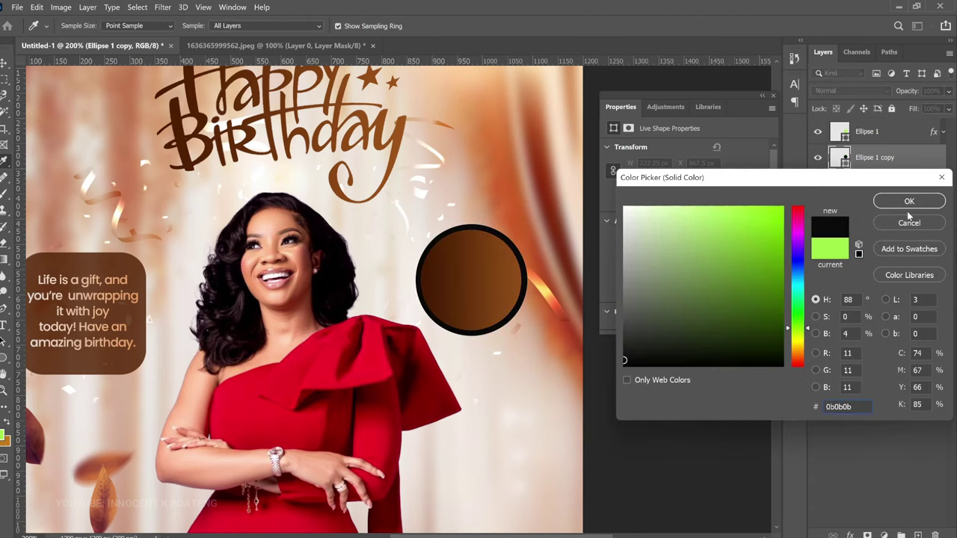
pyautogui.click(908, 202)
pyautogui.press('v')
pyautogui.press('Left')
pyautogui.press('Left')
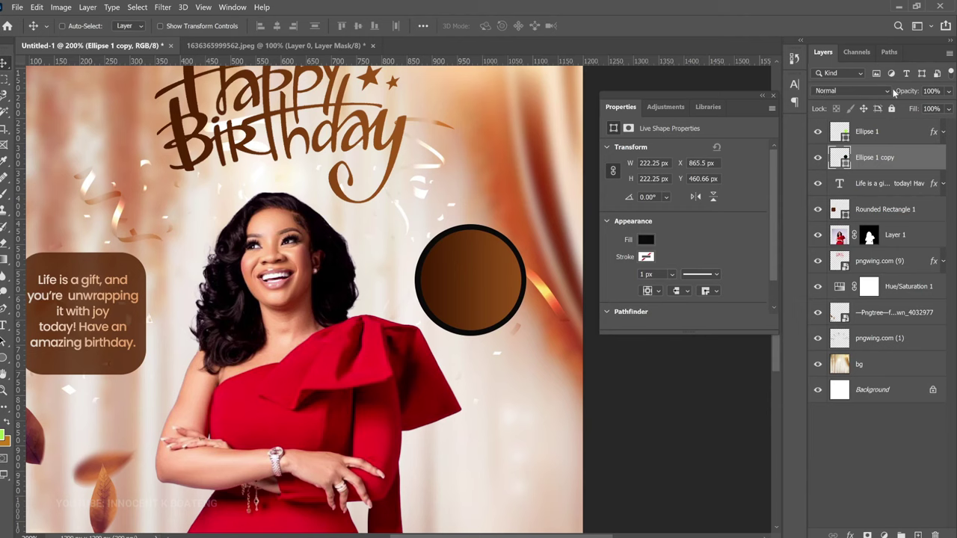
pyautogui.moveTo(906, 90); pyautogui.dragTo(849, 93)
pyautogui.click(879, 133)
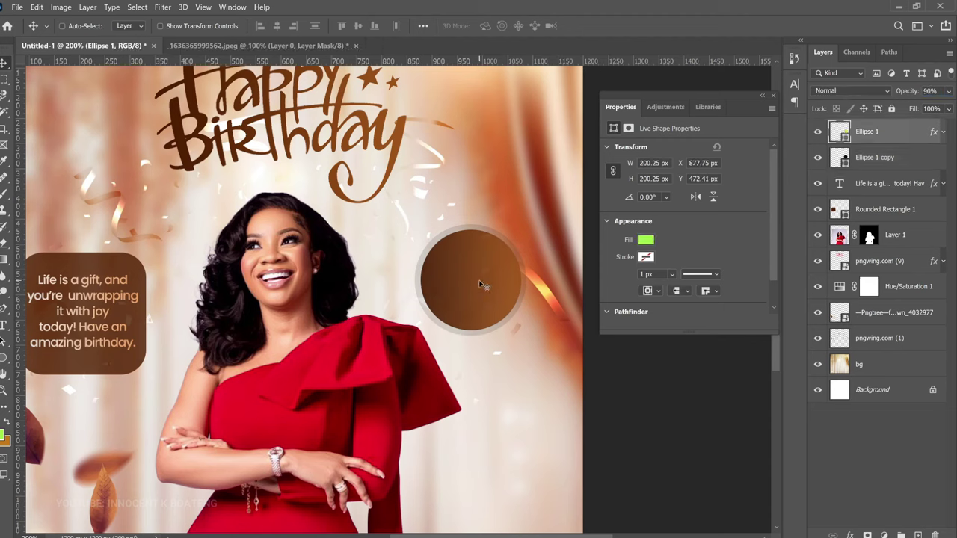
# Replace the placeholder text in the circle with '+1' and enlarge it.
pyautogui.press('t')
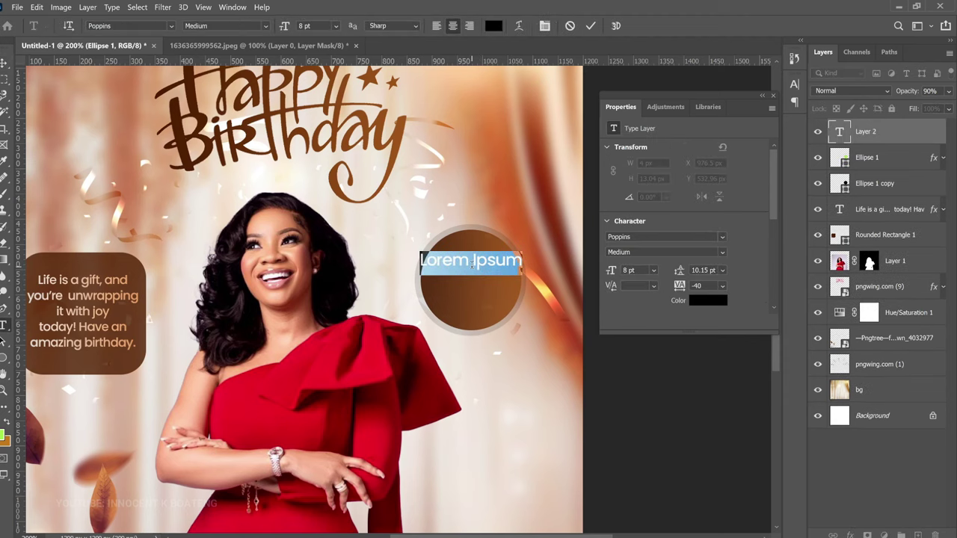
pyautogui.press('BackSpace')
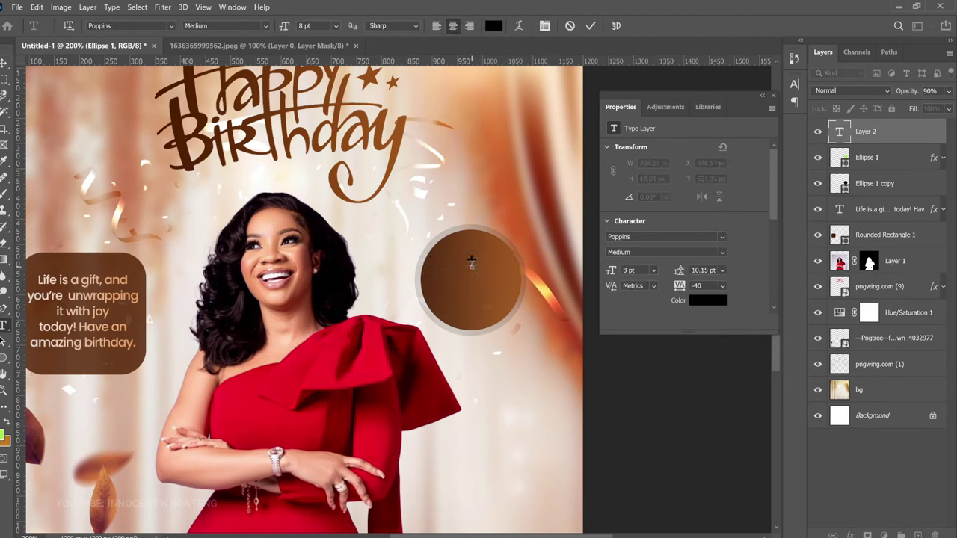
pyautogui.write('+1')
pyautogui.hotkey('ctrl', 't')
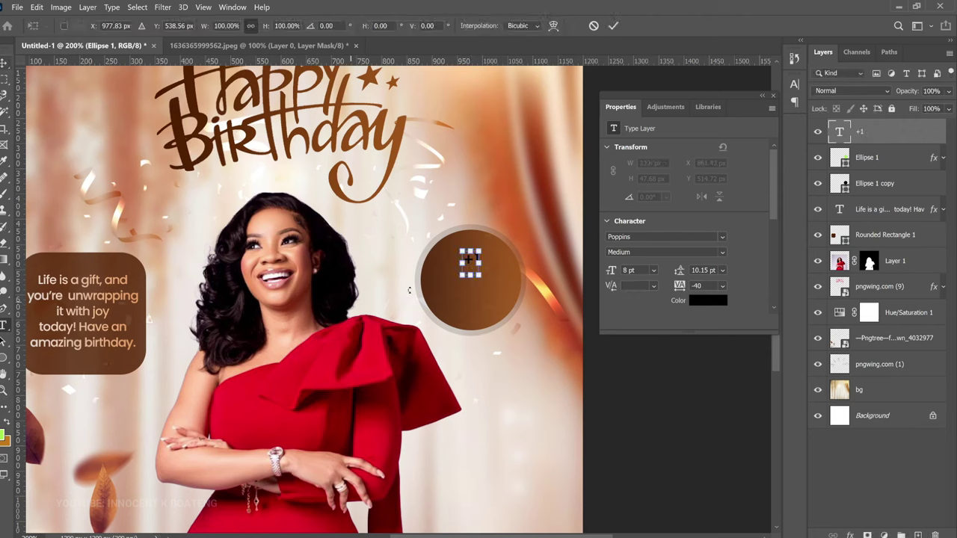
pyautogui.moveTo(481, 273); pyautogui.dragTo(539, 278)
pyautogui.press('Return')
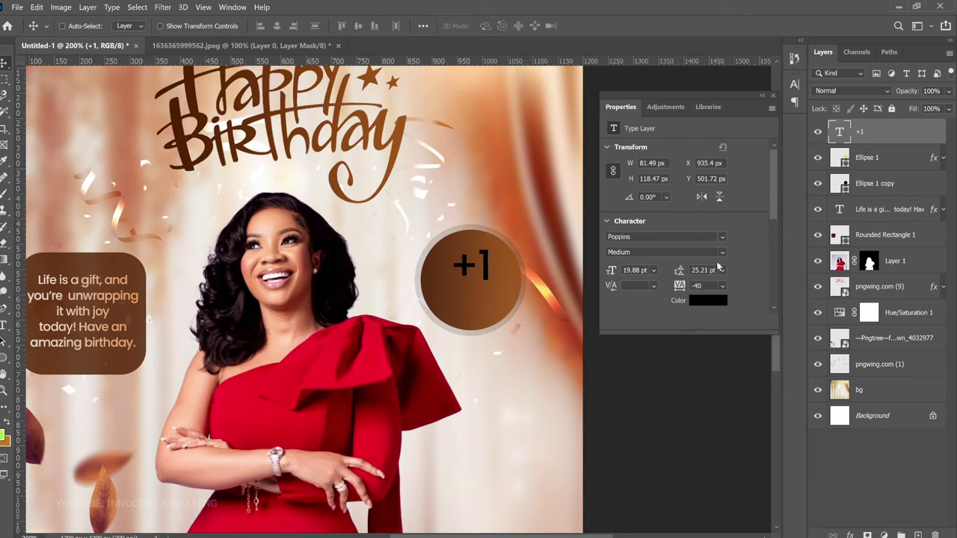
# Copy the wish text's cream-to-peach gradient style and paste it onto the +1 layer.
pyautogui.click(885, 210)
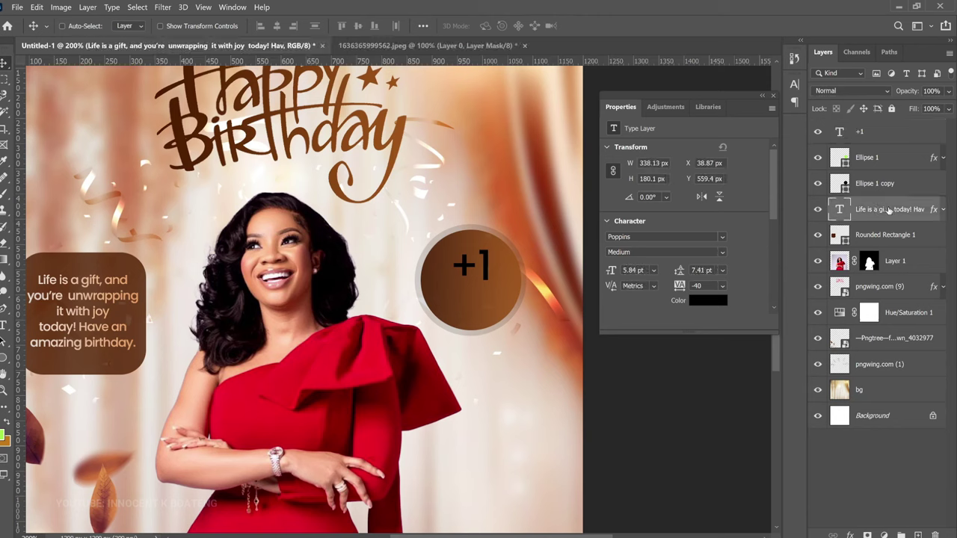
pyautogui.rightClick(887, 210)
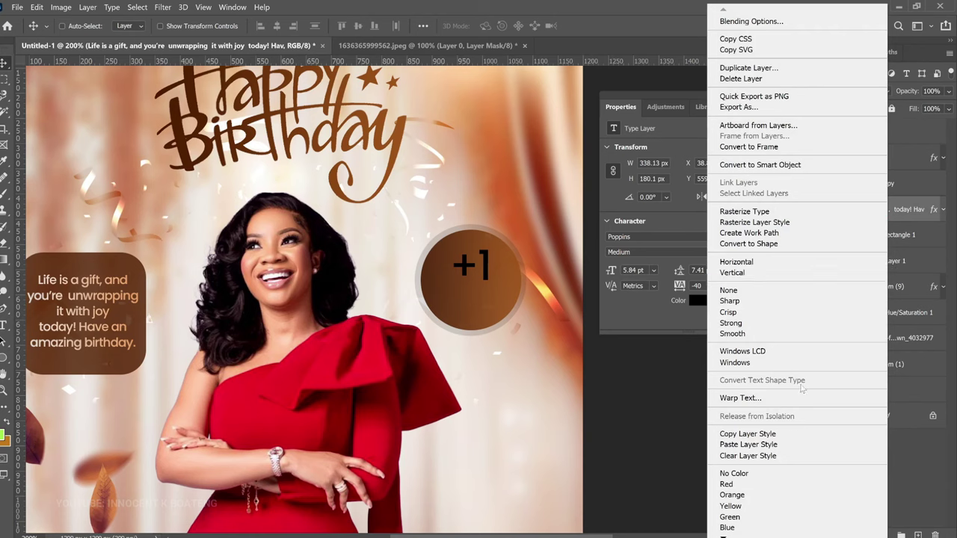
pyautogui.click(774, 435)
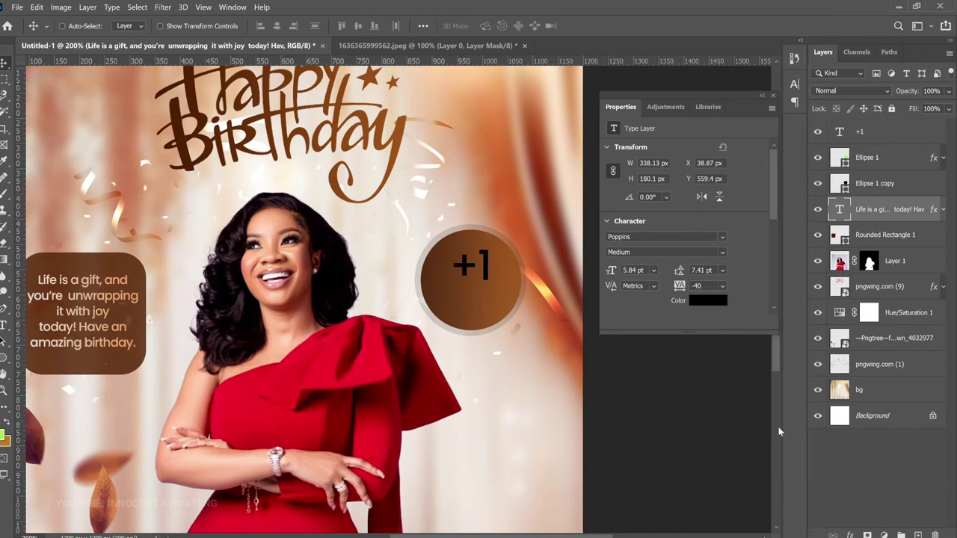
pyautogui.click(878, 137)
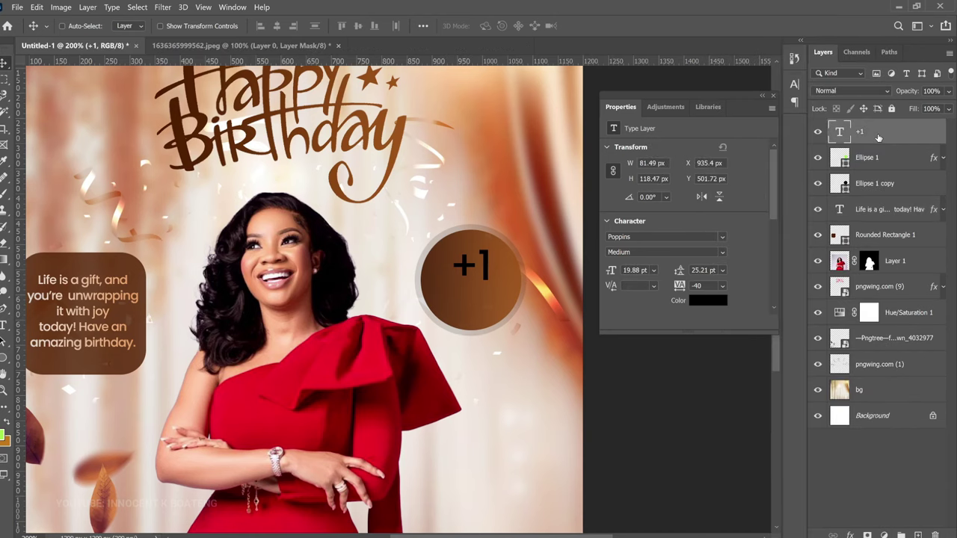
pyautogui.rightClick(878, 138)
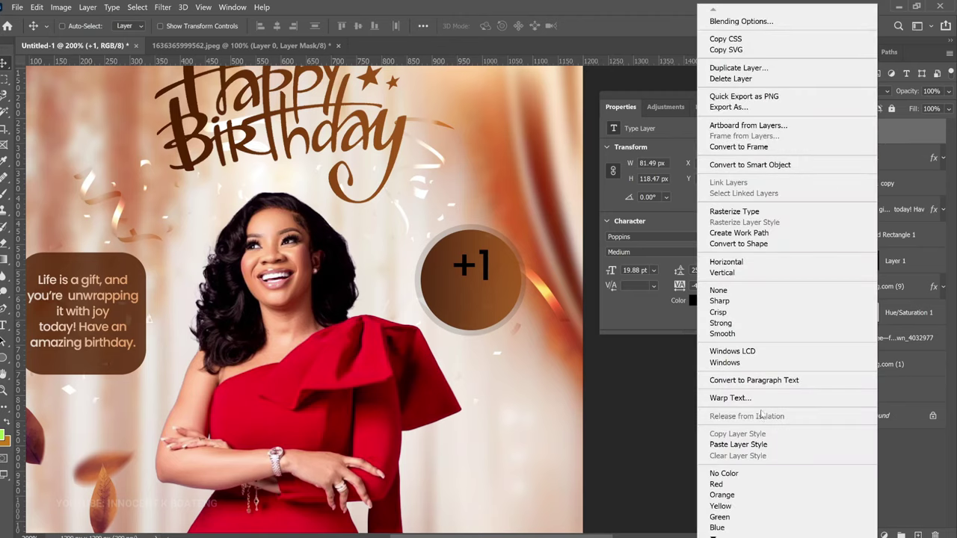
pyautogui.click(751, 445)
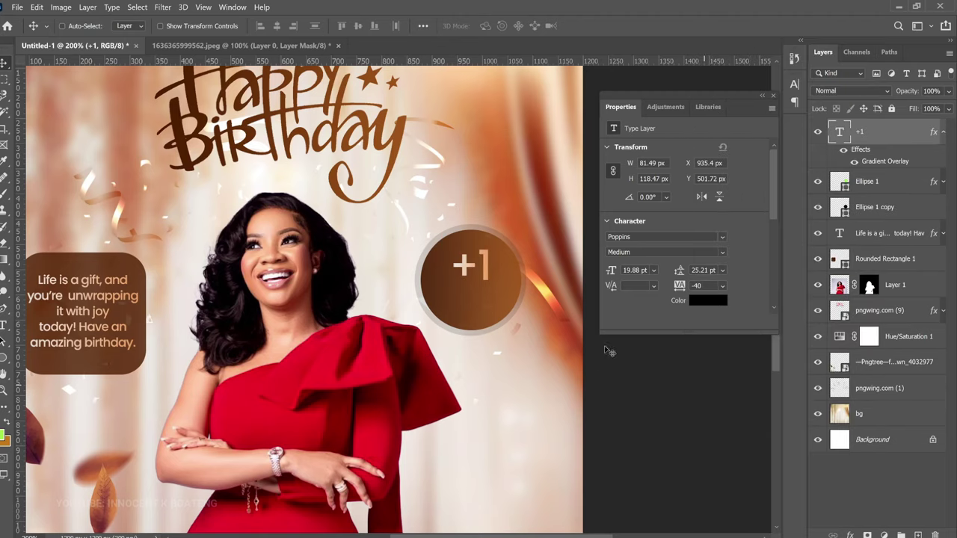
pyautogui.click(943, 134)
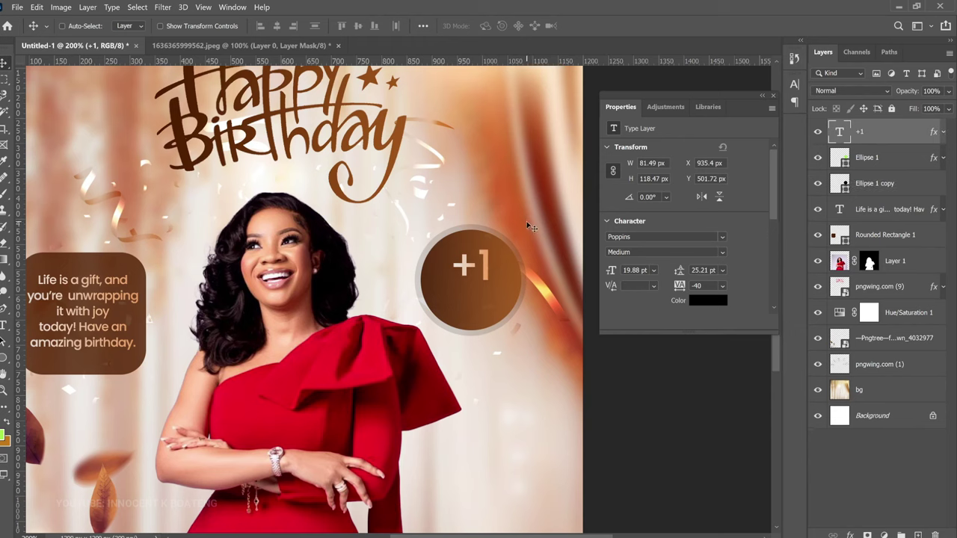
# Duplicate '+1' below itself, retype it as '8TH MARCH' in SemiBold, and shrink it to about 45%.
pyautogui.hotkey('ctrl', 'j')
pyautogui.moveTo(493, 257); pyautogui.dragTo(480, 304)
pyautogui.doubleClick(484, 300)
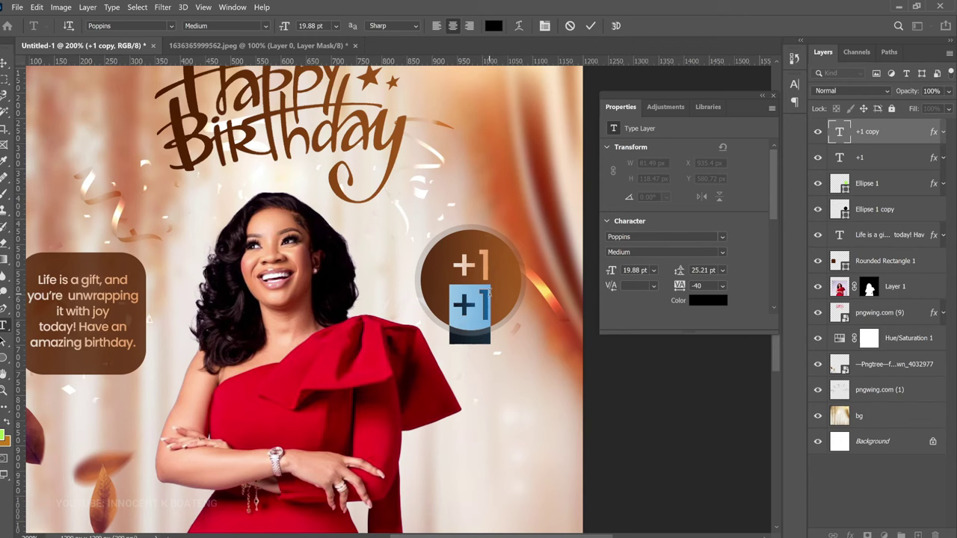
pyautogui.write('MARCH')
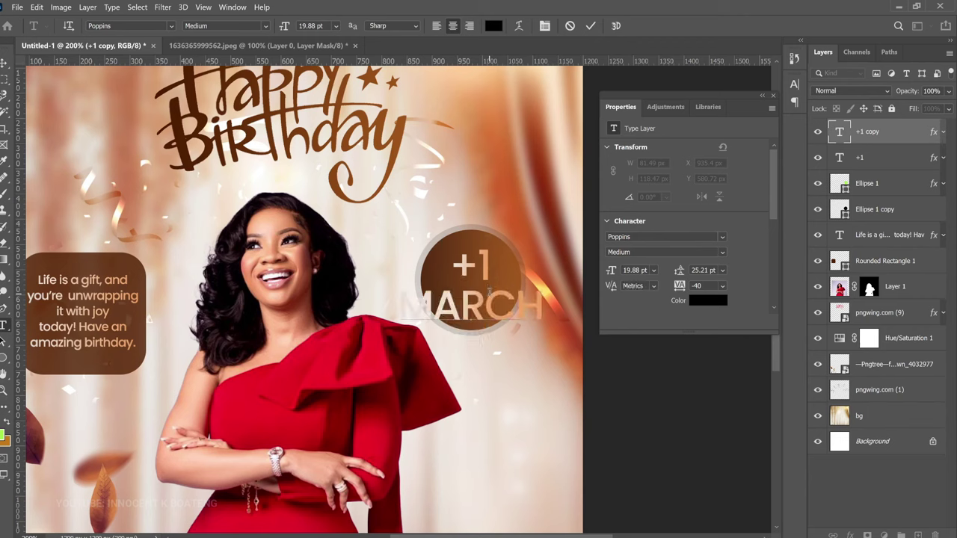
pyautogui.doubleClick(489, 294)
pyautogui.write('8TH MARCH')
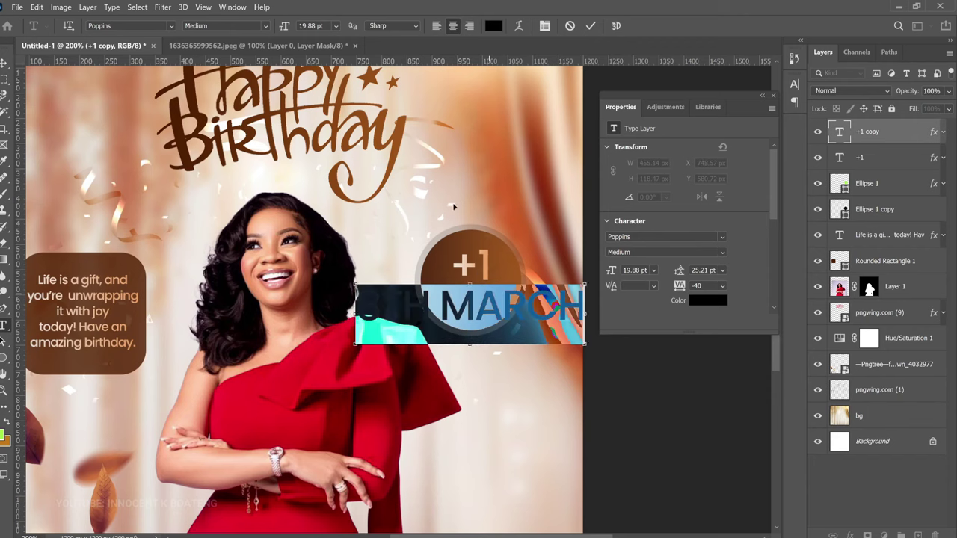
pyautogui.click(264, 26)
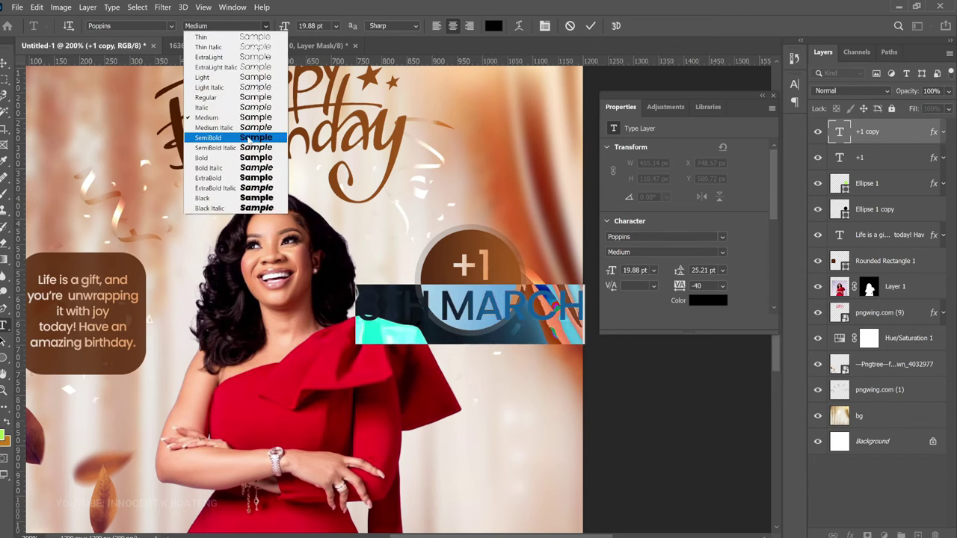
pyautogui.click(254, 139)
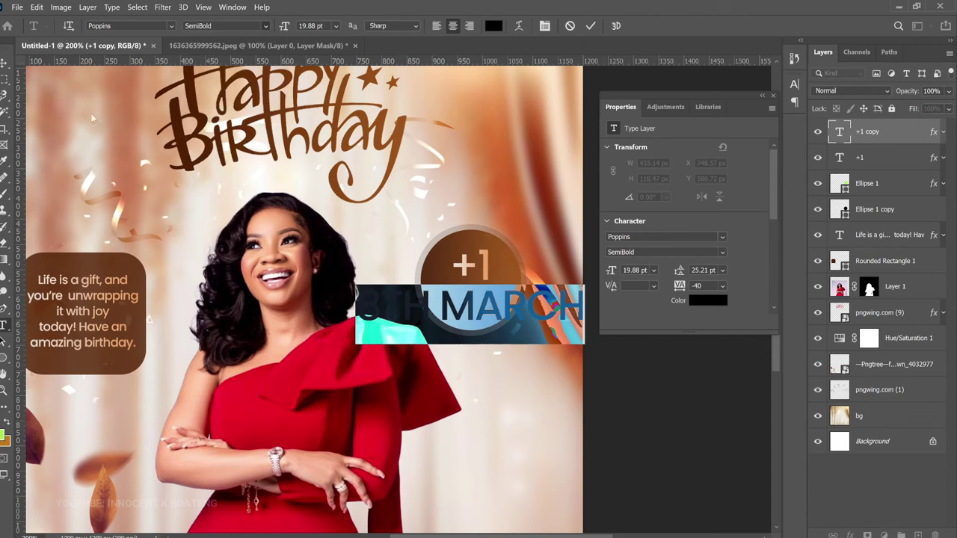
pyautogui.click(359, 237)
pyautogui.hotkey('ctrl', 't')
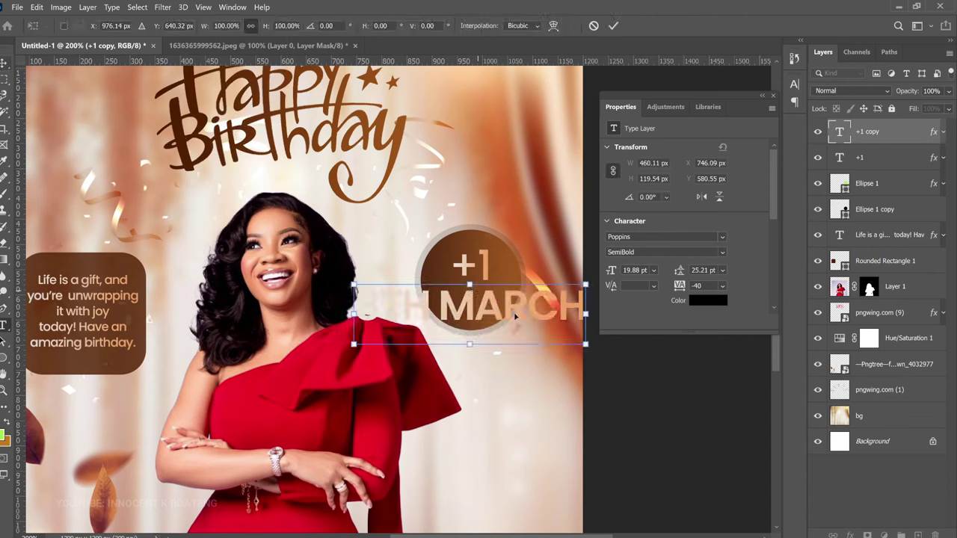
pyautogui.moveTo(599, 348); pyautogui.dragTo(499, 298)
pyautogui.press('Return')
# Change the '+1' text's font weight to Poppins SemiBold.
pyautogui.click(472, 265)
pyautogui.doubleClick(472, 266)
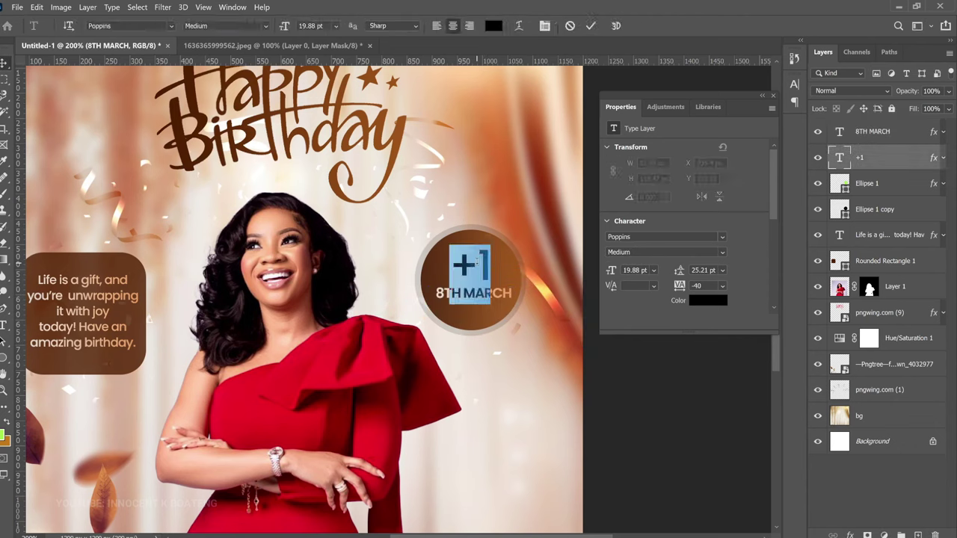
pyautogui.click(225, 26)
pyautogui.click(251, 163)
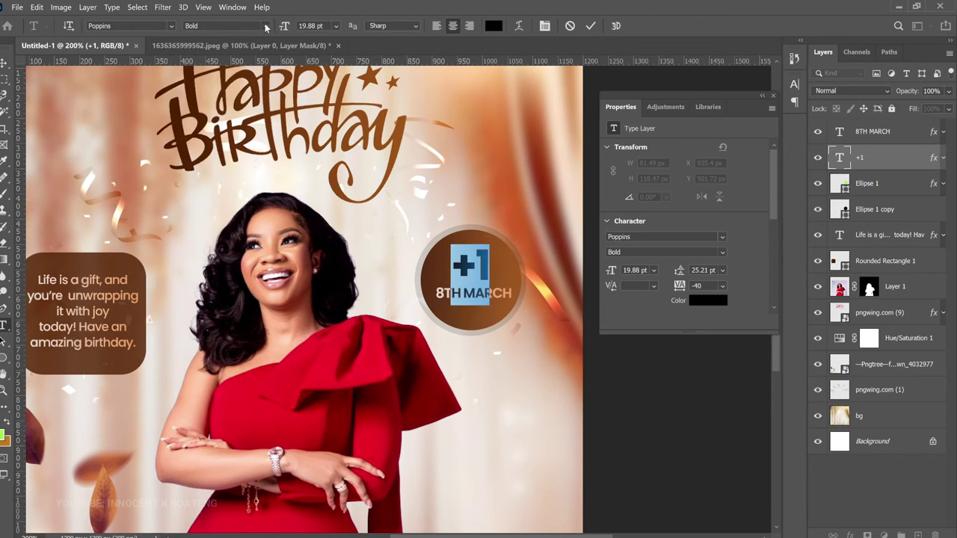
pyautogui.click(266, 25)
pyautogui.click(246, 142)
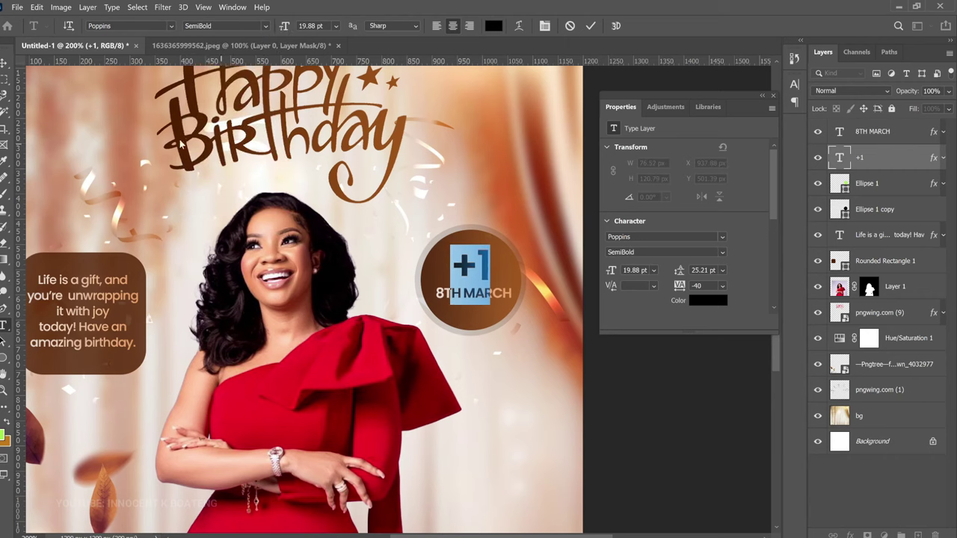
pyautogui.hotkey('ctrl', 'Return')
pyautogui.press('v')
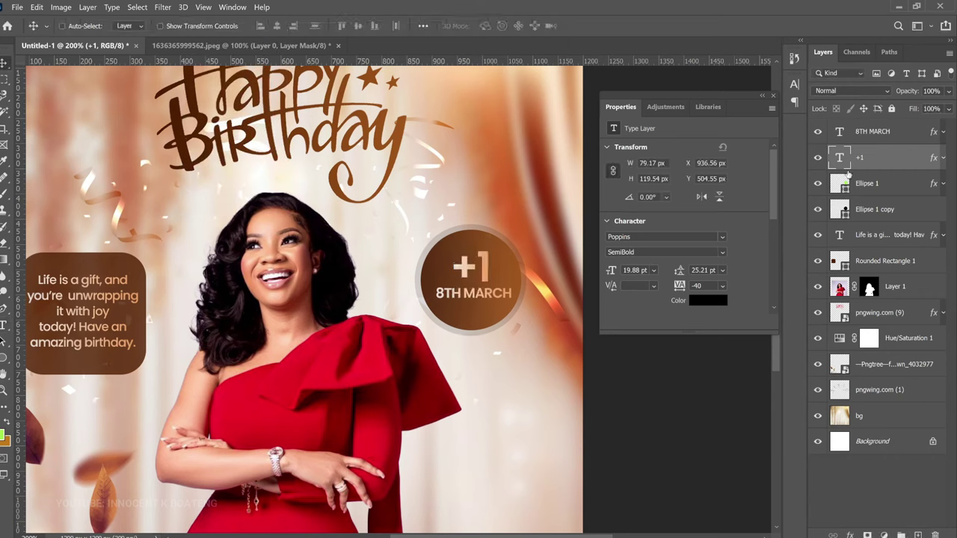
pyautogui.click(878, 211)
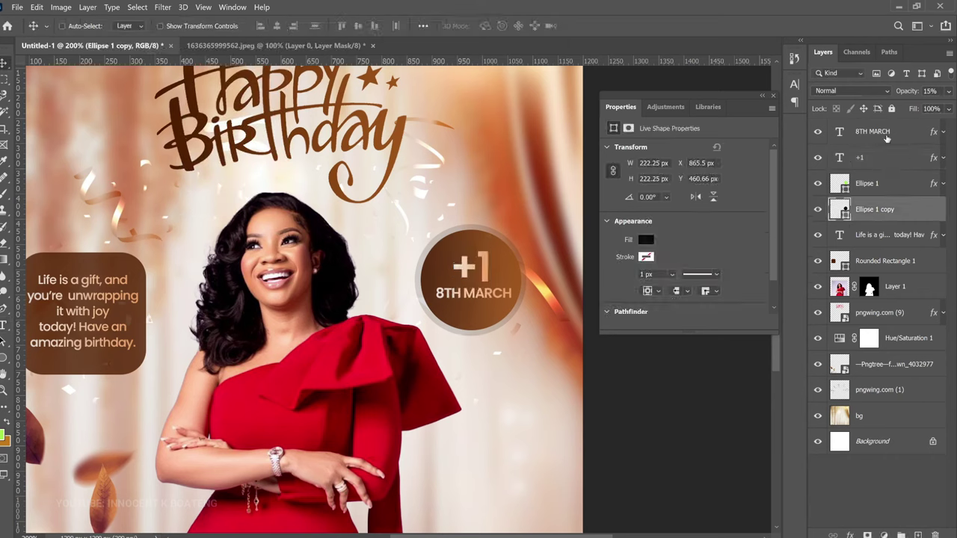
# Group the badge layers into Group 1, scale it to about 83% and nudge it up-right.
pyautogui.keyDown('shift'); pyautogui.click(886, 138); pyautogui.keyUp('shift')
pyautogui.hotkey('ctrl', 'g')
pyautogui.hotkey('ctrl', 't')
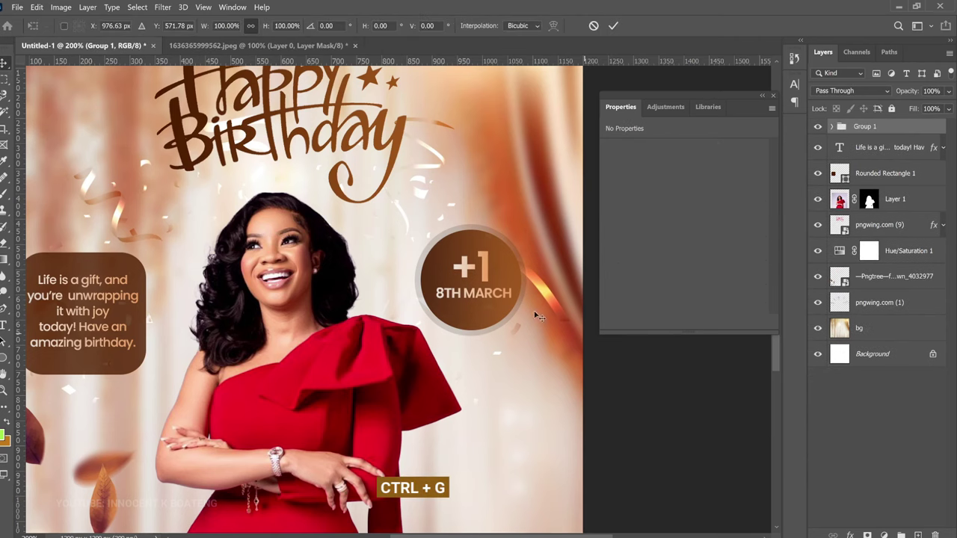
pyautogui.moveTo(526, 224); pyautogui.dragTo(506, 242)
pyautogui.moveTo(470, 306); pyautogui.dragTo(483, 290)
pyautogui.press('Return')
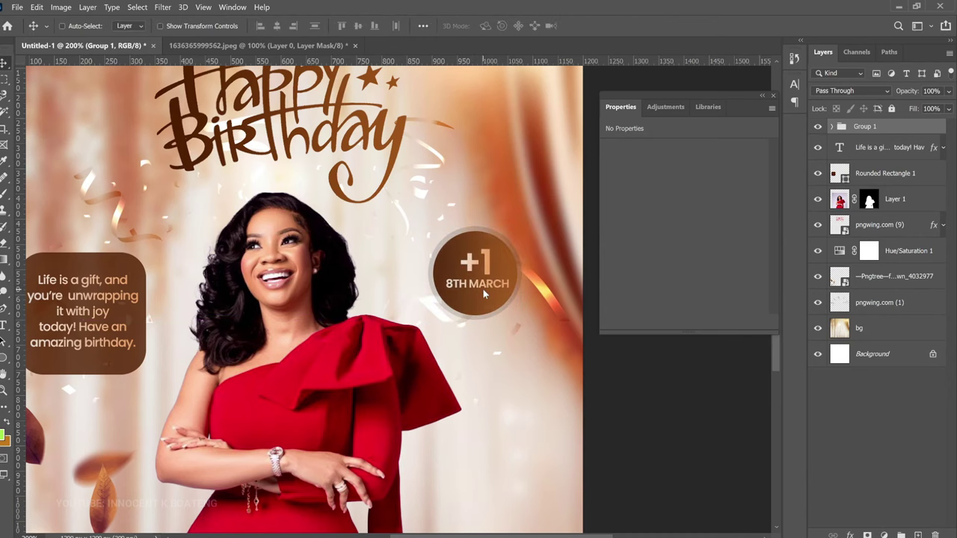
# Zoom out and place a copy of the falling leaves along the flyer's right edge.
pyautogui.hotkey('ctrl', '-')
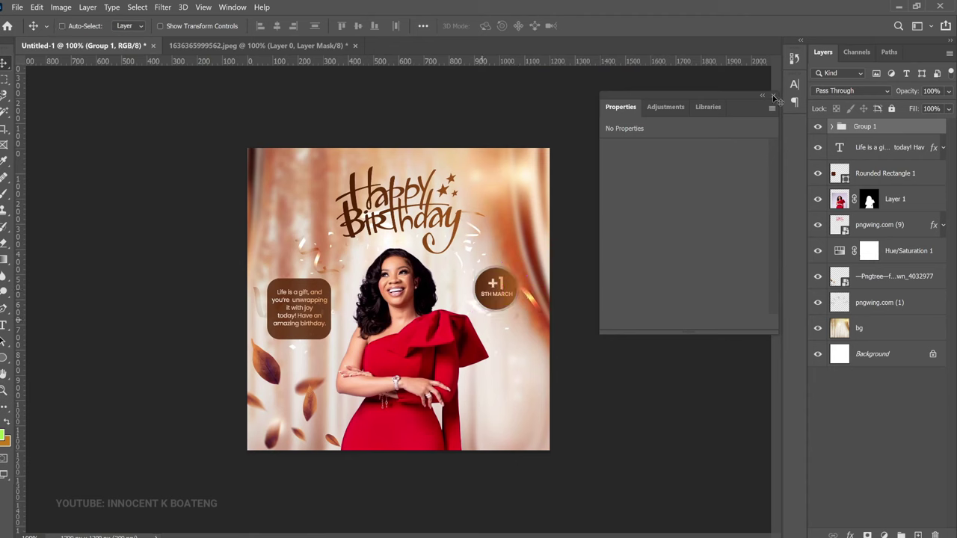
pyautogui.click(773, 96)
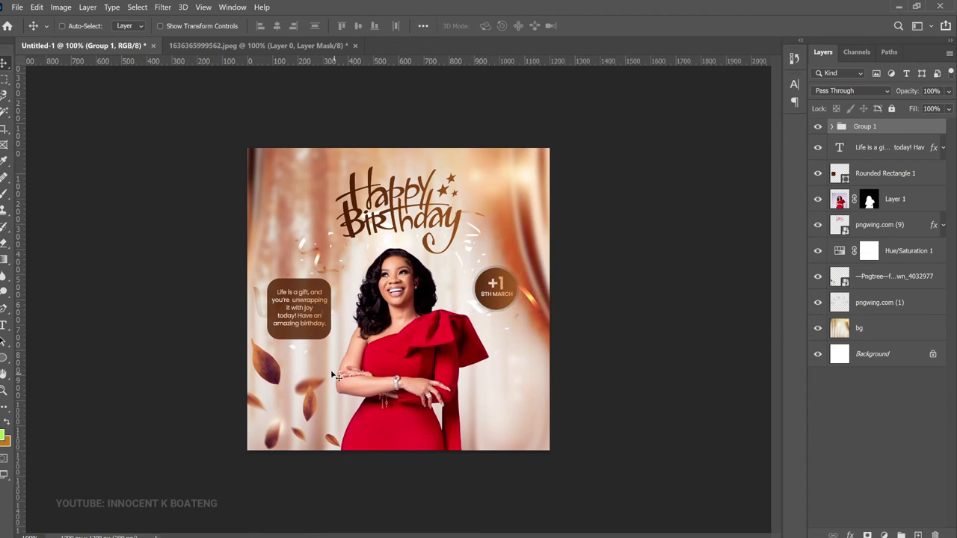
pyautogui.rightClick(270, 362)
pyautogui.press('Escape')
pyautogui.moveTo(299, 385); pyautogui.dragTo(580, 412)
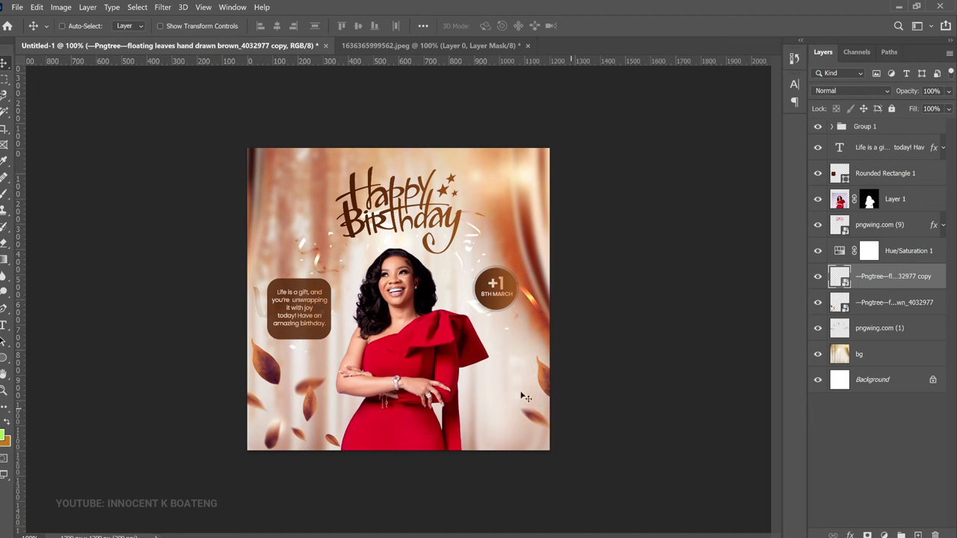
# Select the Group 1 badge group in the Layers panel.
pyautogui.scroll(3, 486, 352)
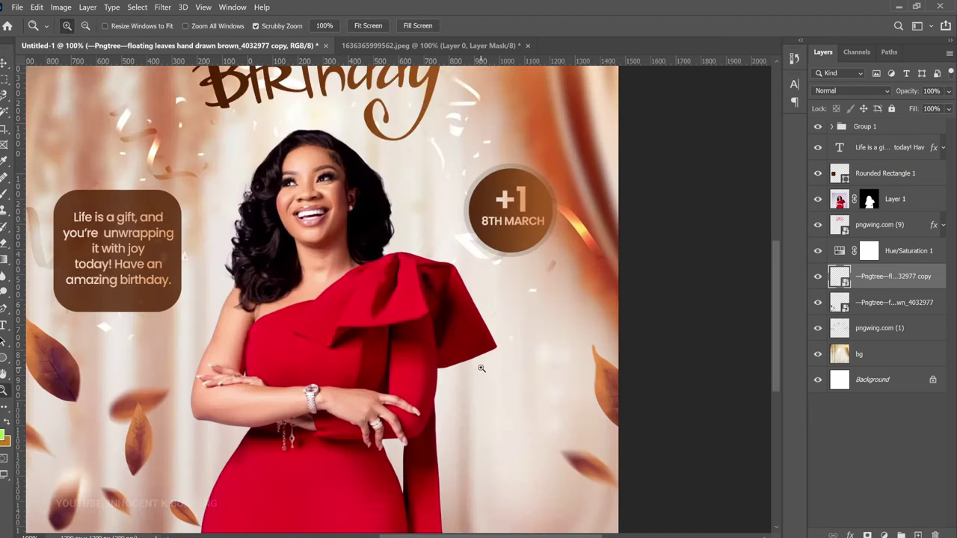
pyautogui.click(908, 131)
pyautogui.scroll(-3, 538, 235)
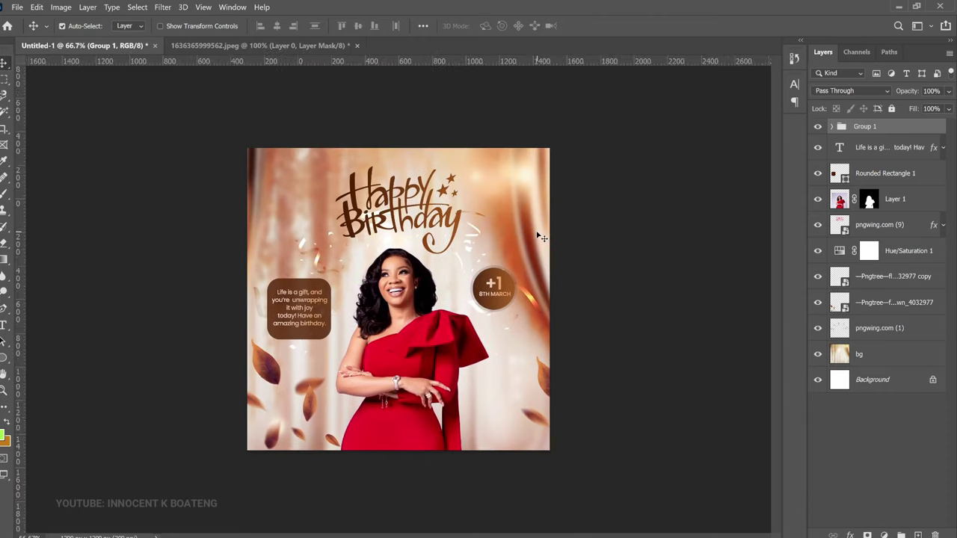
pyautogui.scroll(1, 540, 237)
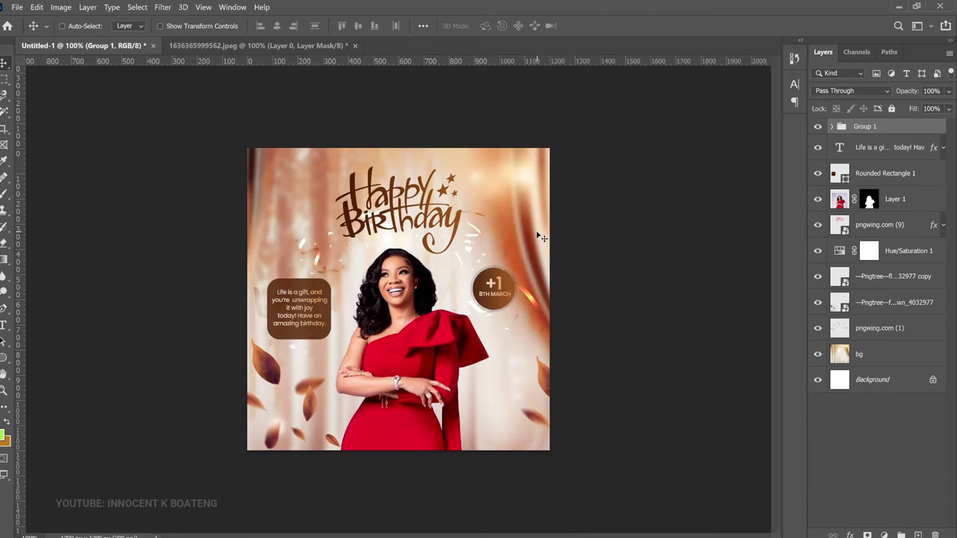
# Darken the woman's shadows with Levels, setting the black input to 3.
pyautogui.click(839, 209)
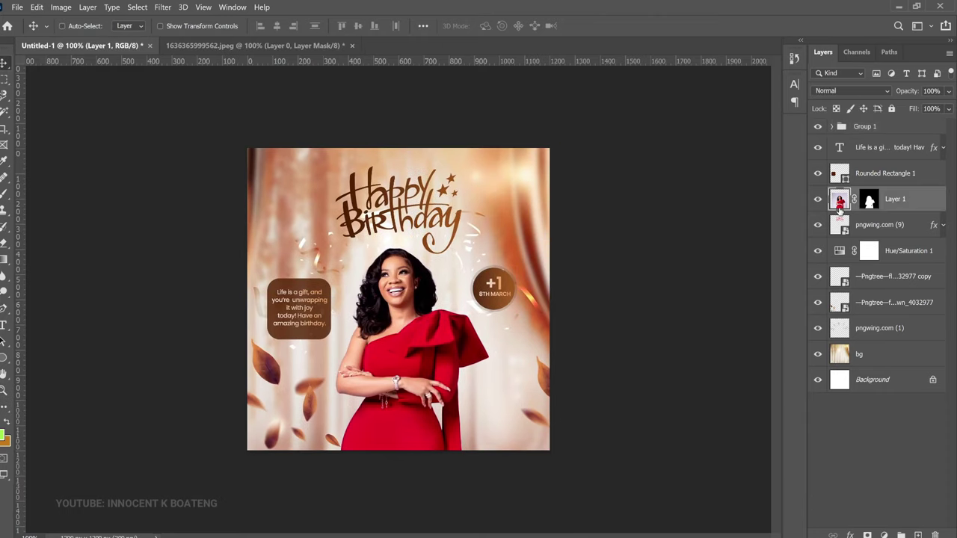
pyautogui.hotkey('ctrl', 'l')
pyautogui.moveTo(452, 85); pyautogui.dragTo(625, 89)
pyautogui.moveTo(530, 227); pyautogui.dragTo(529, 227)
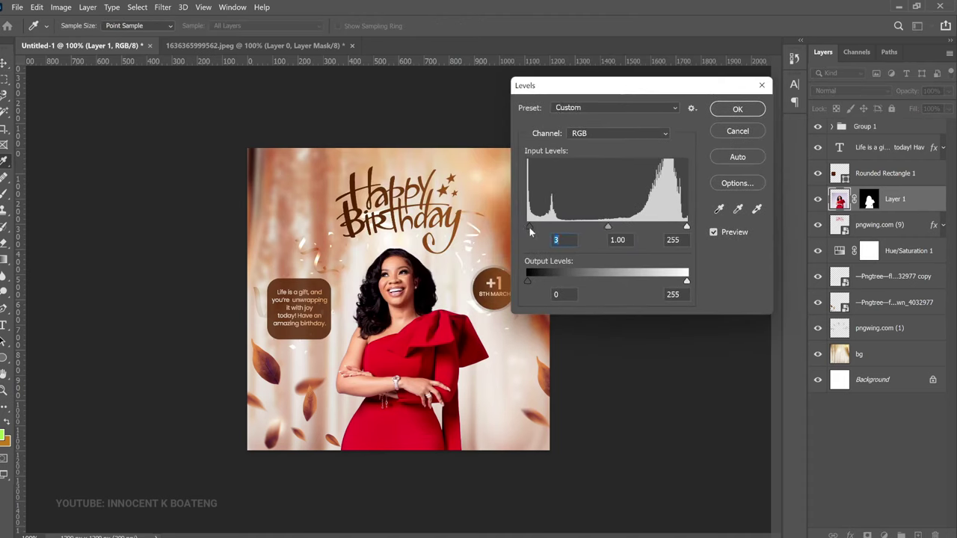
pyautogui.click(736, 110)
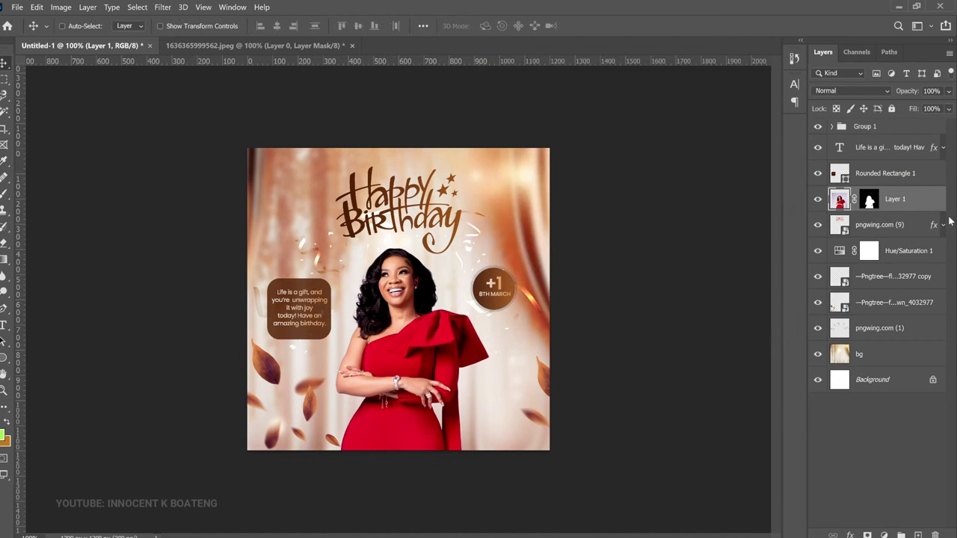
# Give the woman's layer a Drop Shadow with size 90 px and 17% opacity.
pyautogui.rightClick(925, 204)
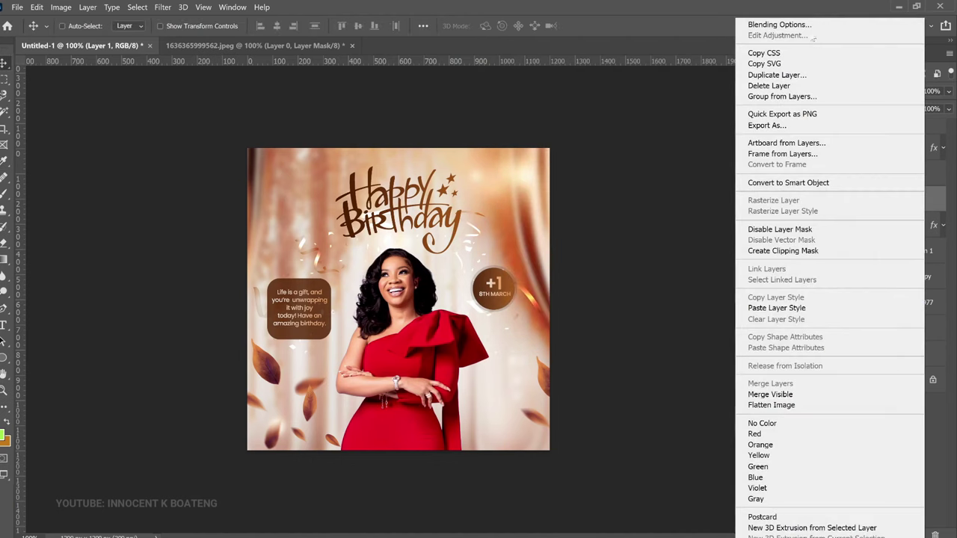
pyautogui.click(807, 29)
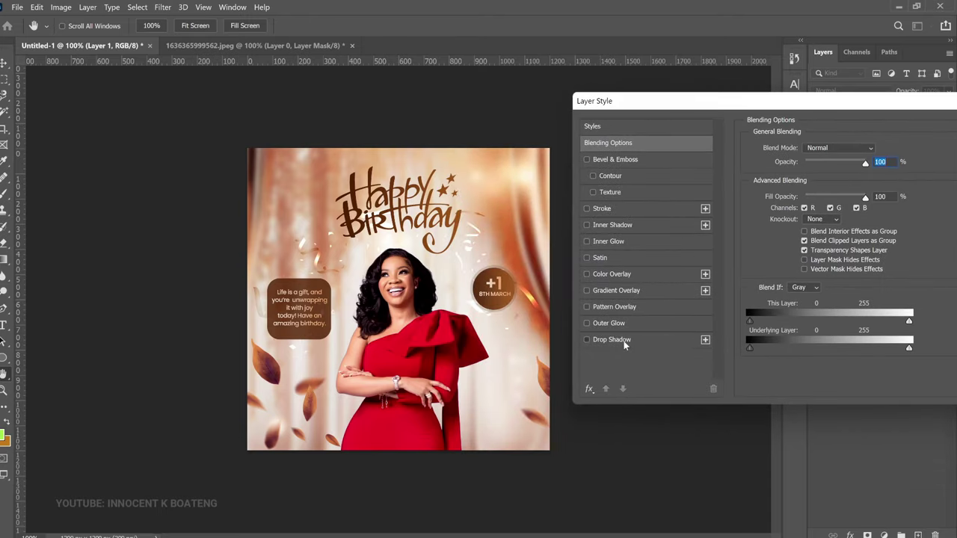
pyautogui.click(611, 340)
pyautogui.moveTo(805, 233); pyautogui.dragTo(819, 235)
pyautogui.moveTo(798, 166)
pyautogui.mouseDown()
pyautogui.moveTo(824, 167)
pyautogui.moveTo(805, 174)
pyautogui.mouseUp()
pyautogui.moveTo(899, 105); pyautogui.dragTo(836, 124)
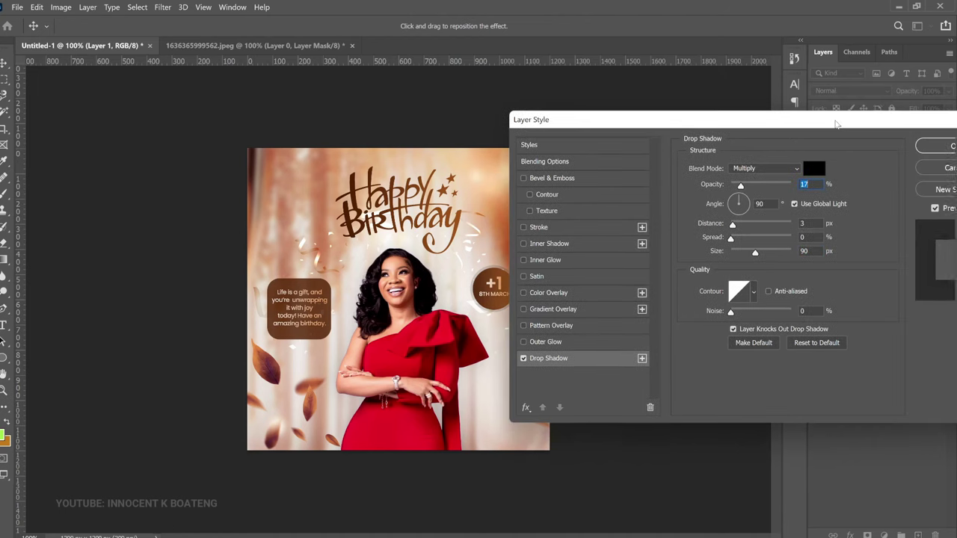
pyautogui.click(935, 146)
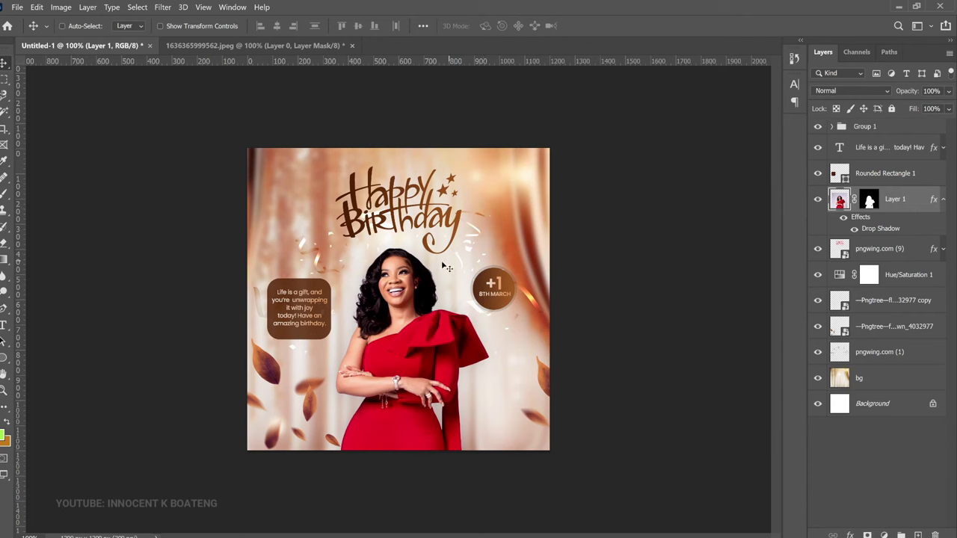
# Select the woman's layer from the canvas and hide it to compare.
pyautogui.rightClick(395, 298)
pyautogui.click(421, 302)
pyautogui.click(817, 201)
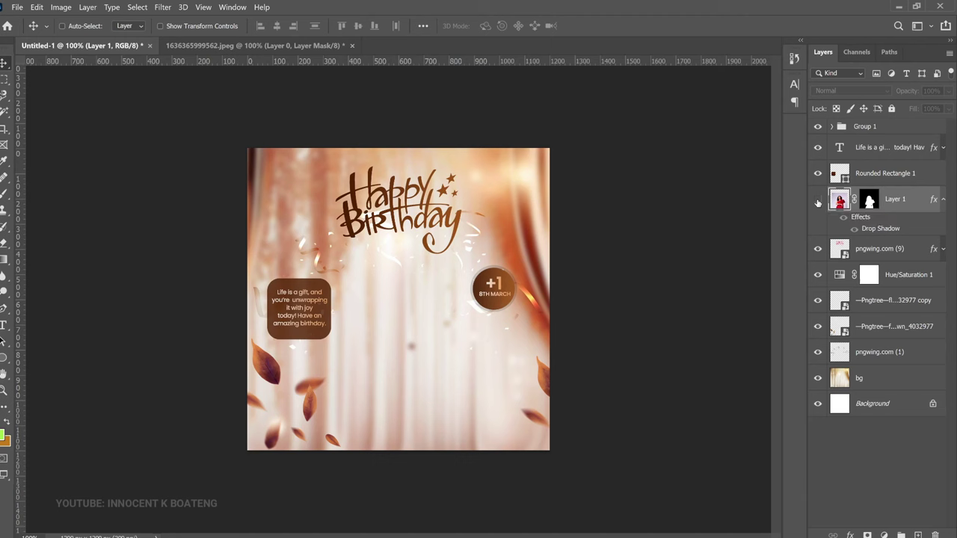
# Unhide the woman, then try a greener hue on Hue/Saturation 1 and revert to -13.
pyautogui.click(817, 201)
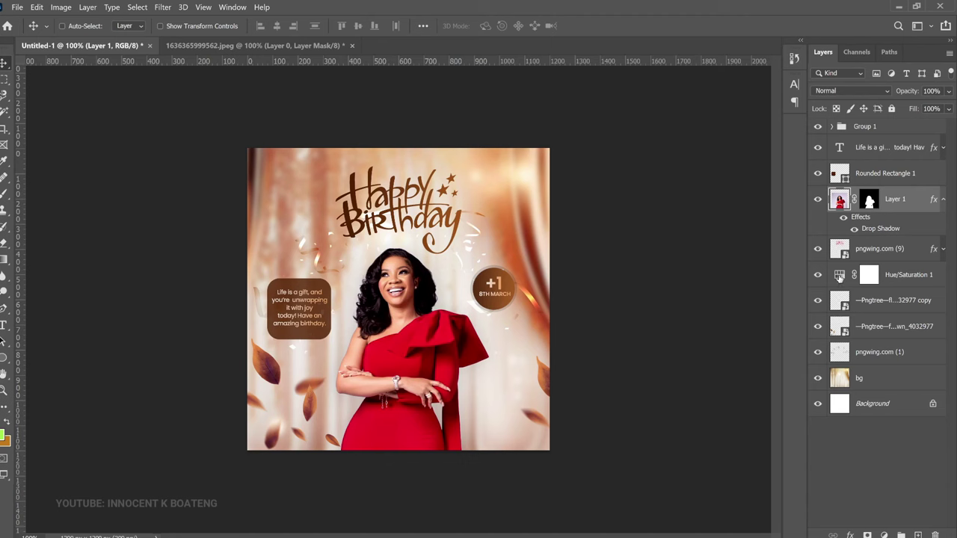
pyautogui.doubleClick(839, 275)
pyautogui.moveTo(681, 200)
pyautogui.mouseDown()
pyautogui.moveTo(735, 196)
pyautogui.moveTo(685, 194)
pyautogui.mouseUp()
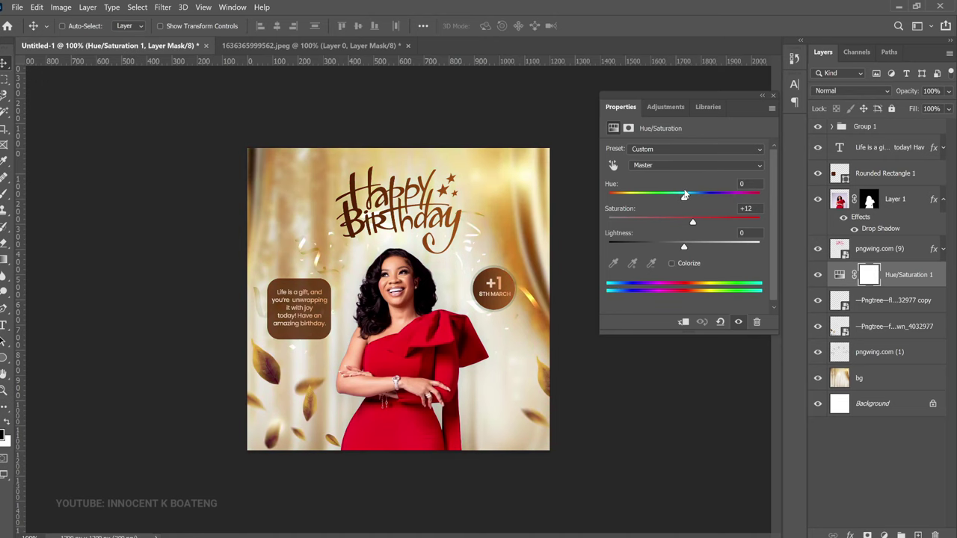
pyautogui.hotkey('ctrl', 'z')
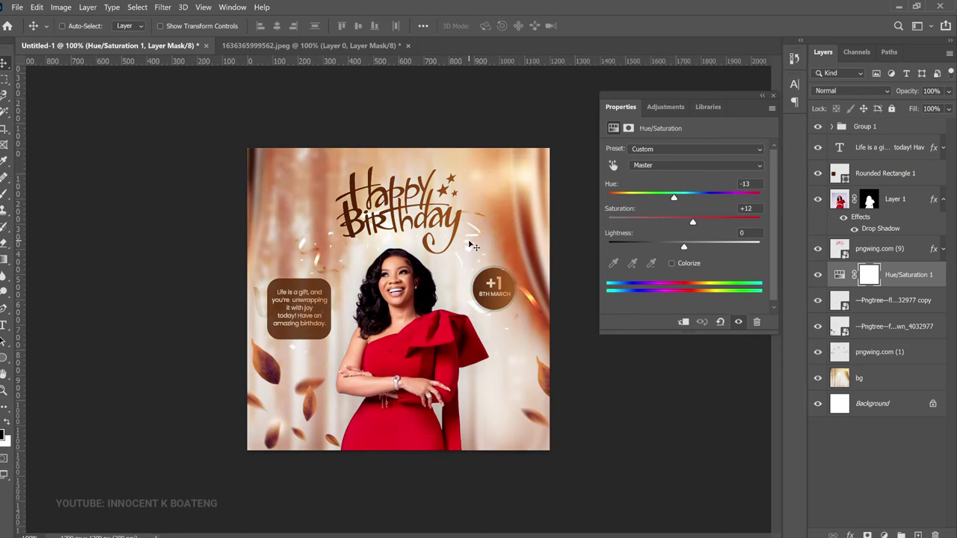